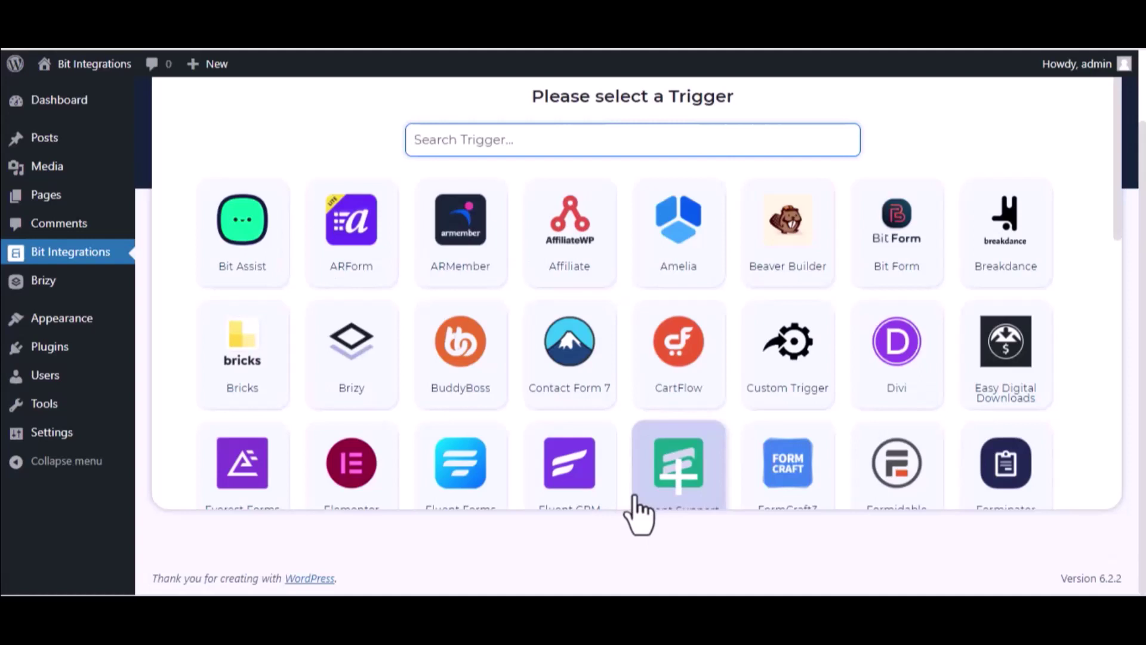
- Pick Brizy as the trigger with the form 'Bit Integrations->1' and continue
type("bri")
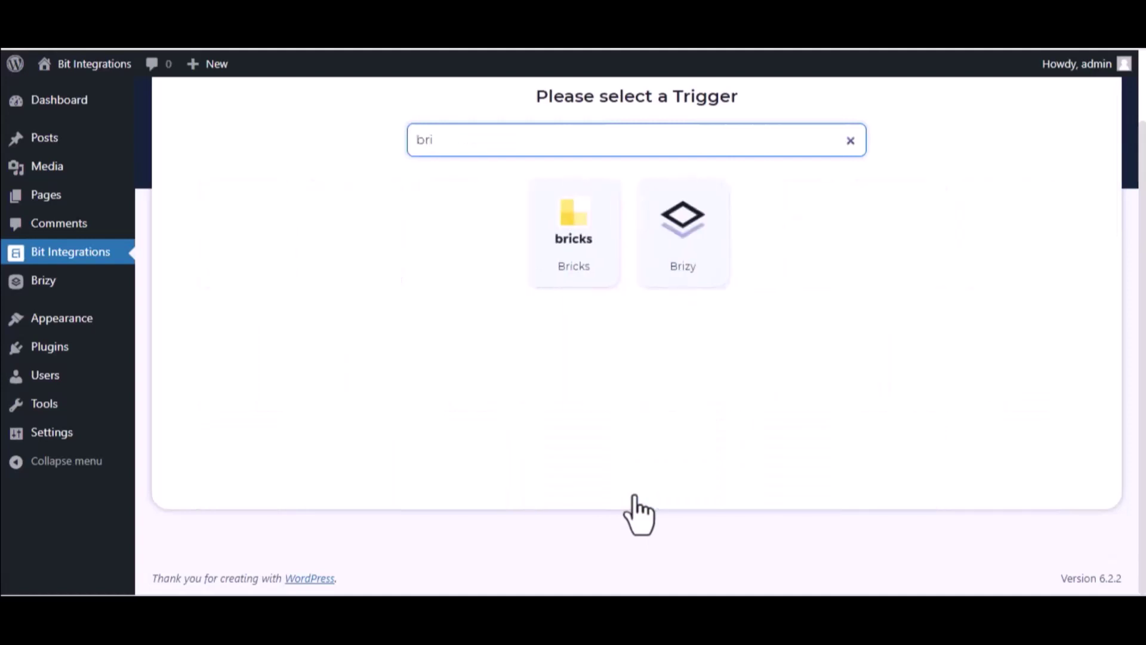
left_click(672, 272)
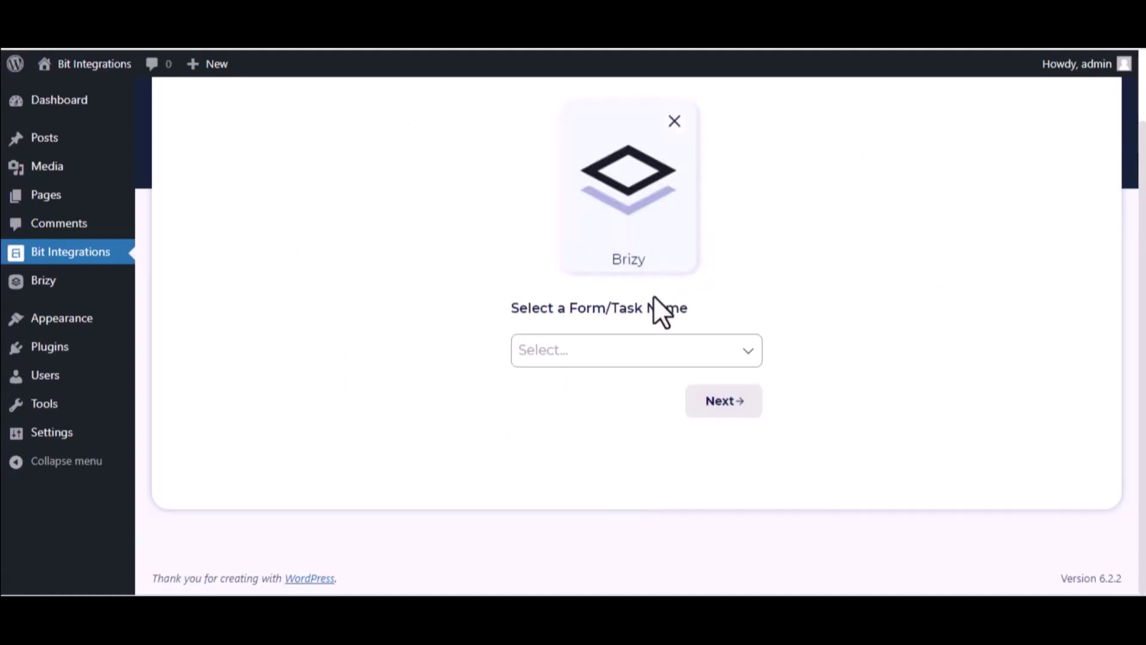
left_click(645, 343)
left_click(627, 391)
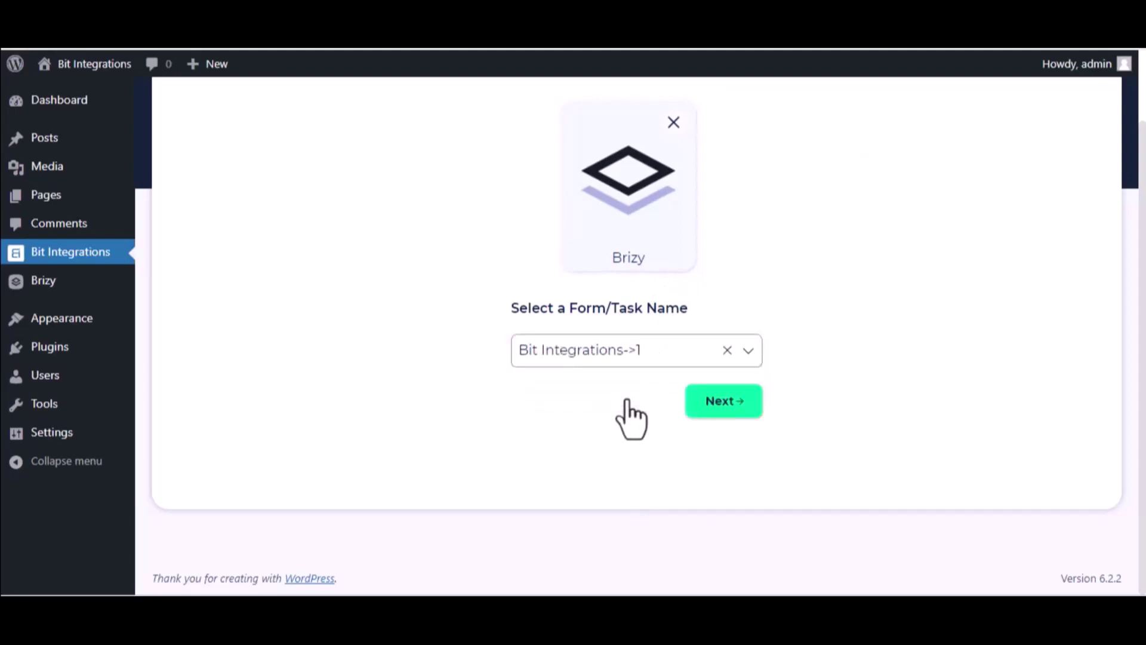
left_click(745, 410)
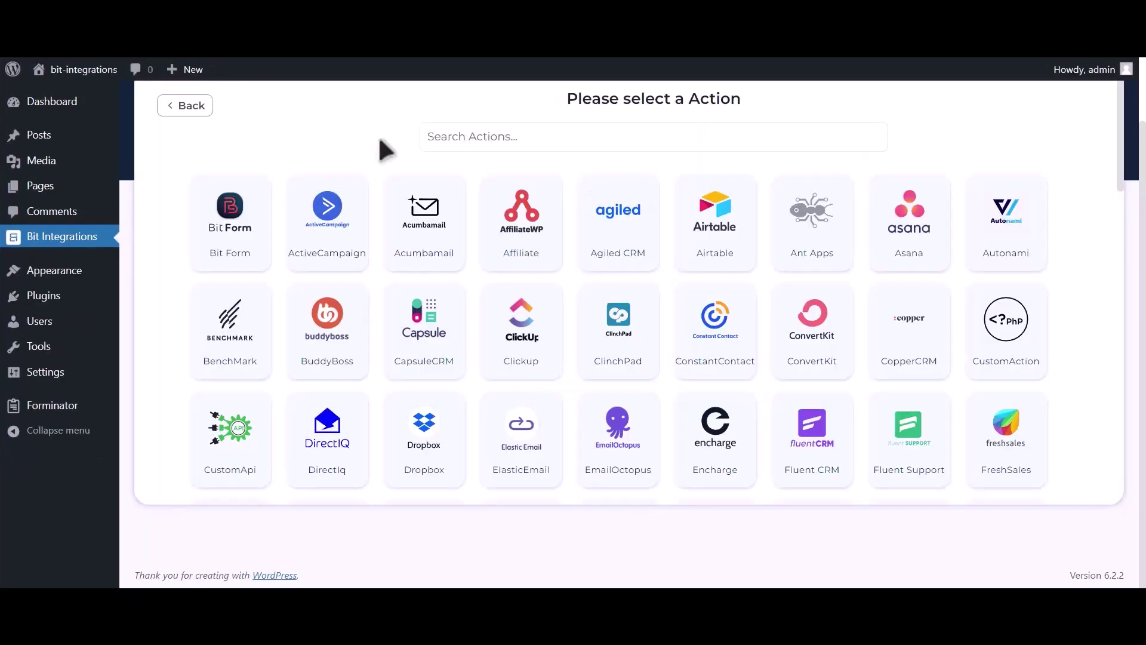
- Select Mailup as the flow's action and switch over to the MailUp console
left_click(606, 126)
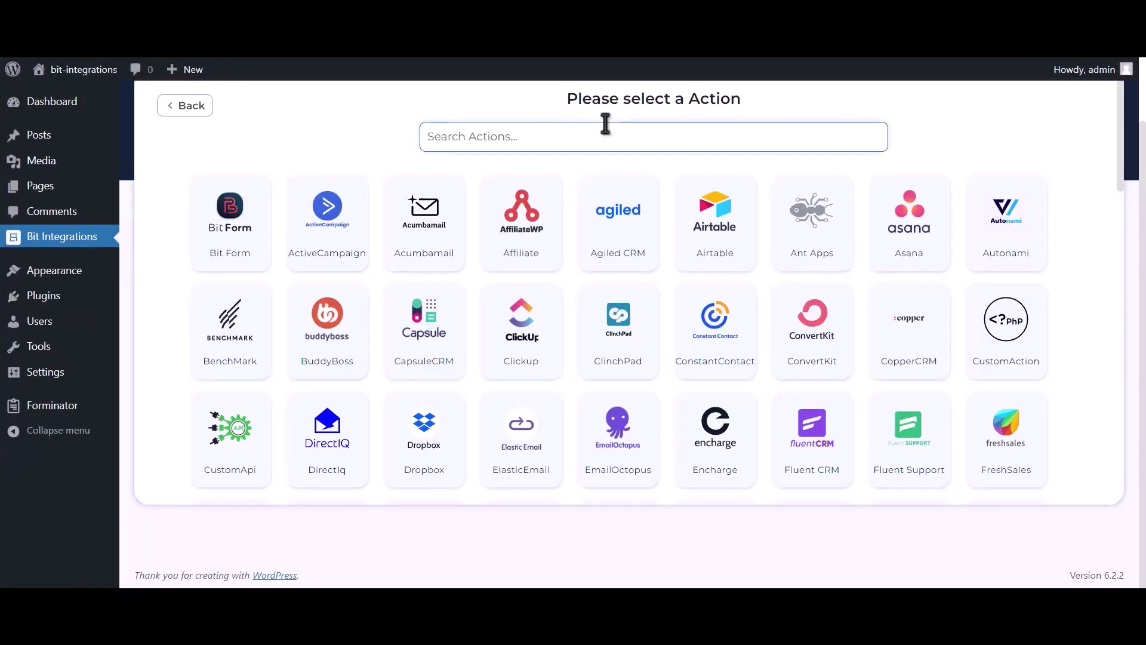
type("Mailup")
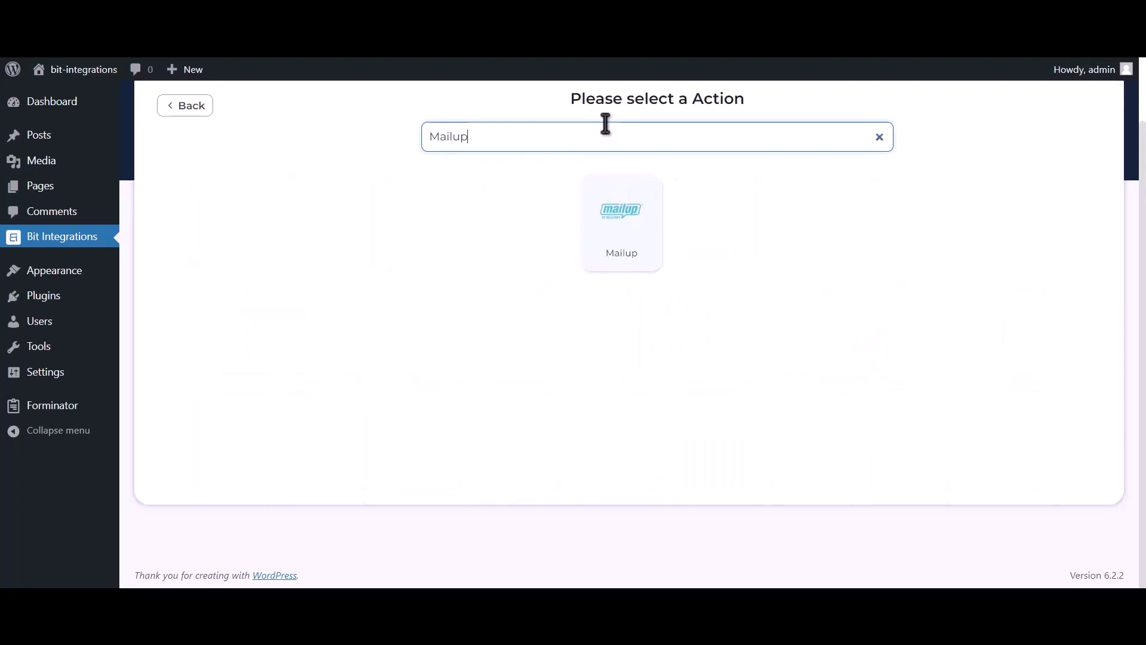
left_click(608, 239)
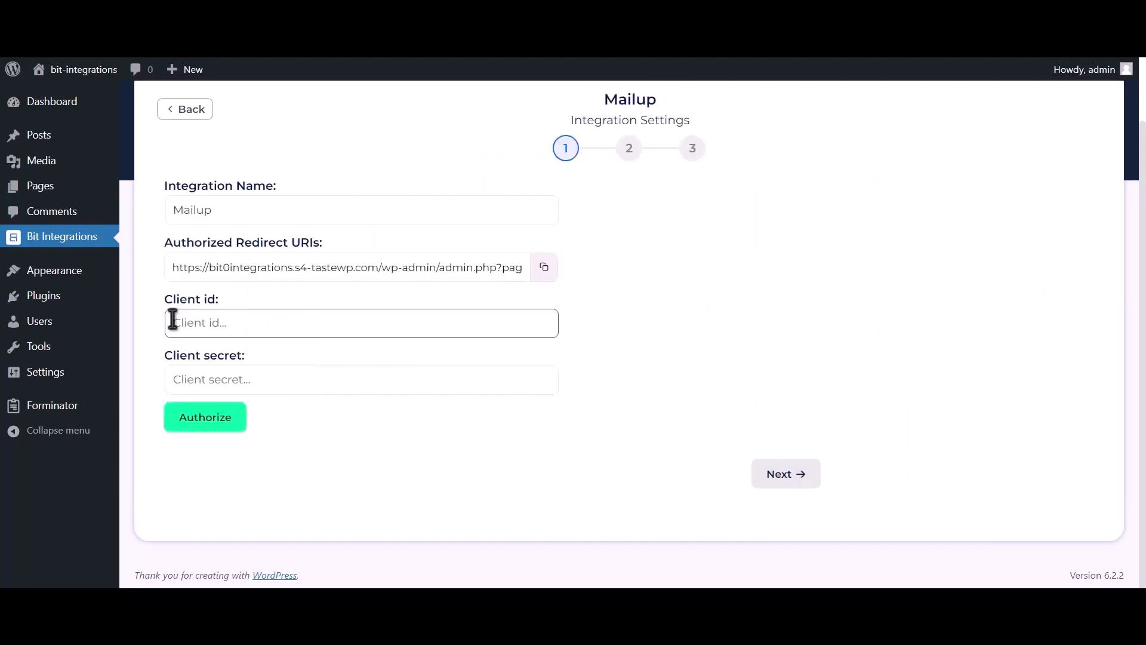
left_click_drag(161, 299, 220, 296)
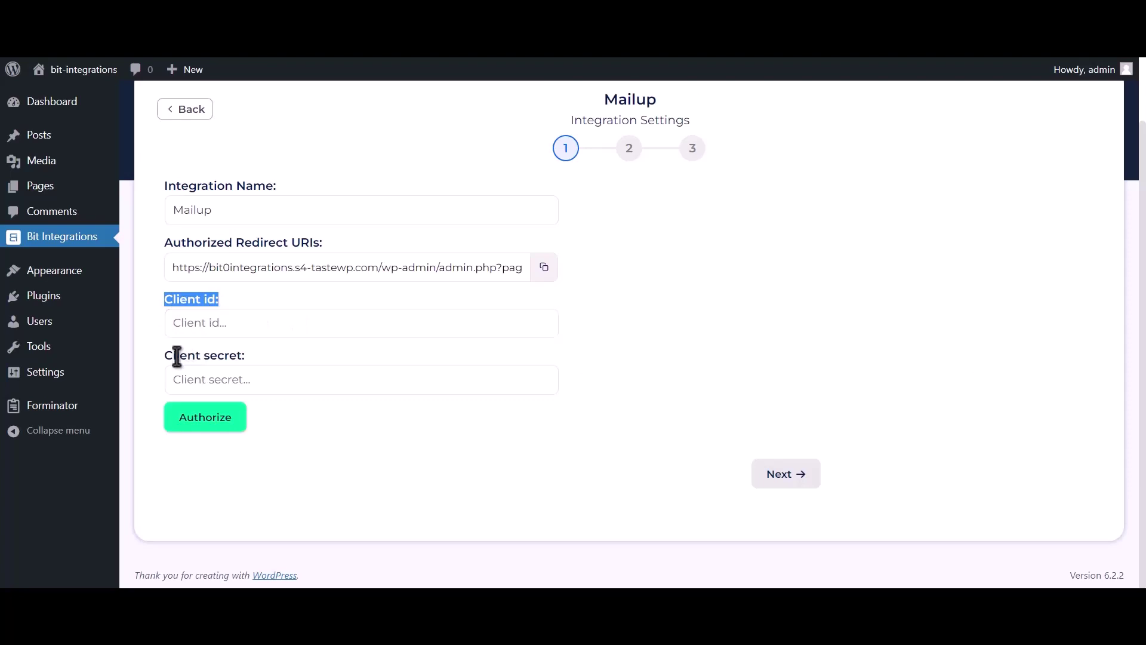
left_click_drag(167, 356, 243, 354)
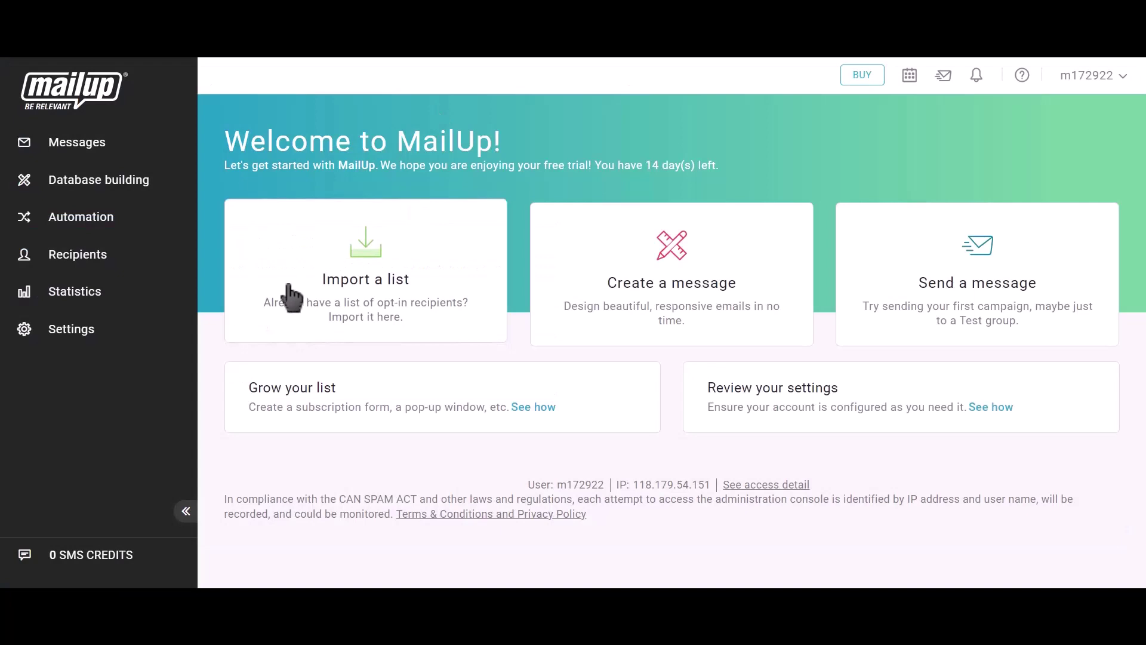
- Go to Settings > Advanced settings > Developer's corner and start a new API key
left_click(97, 338)
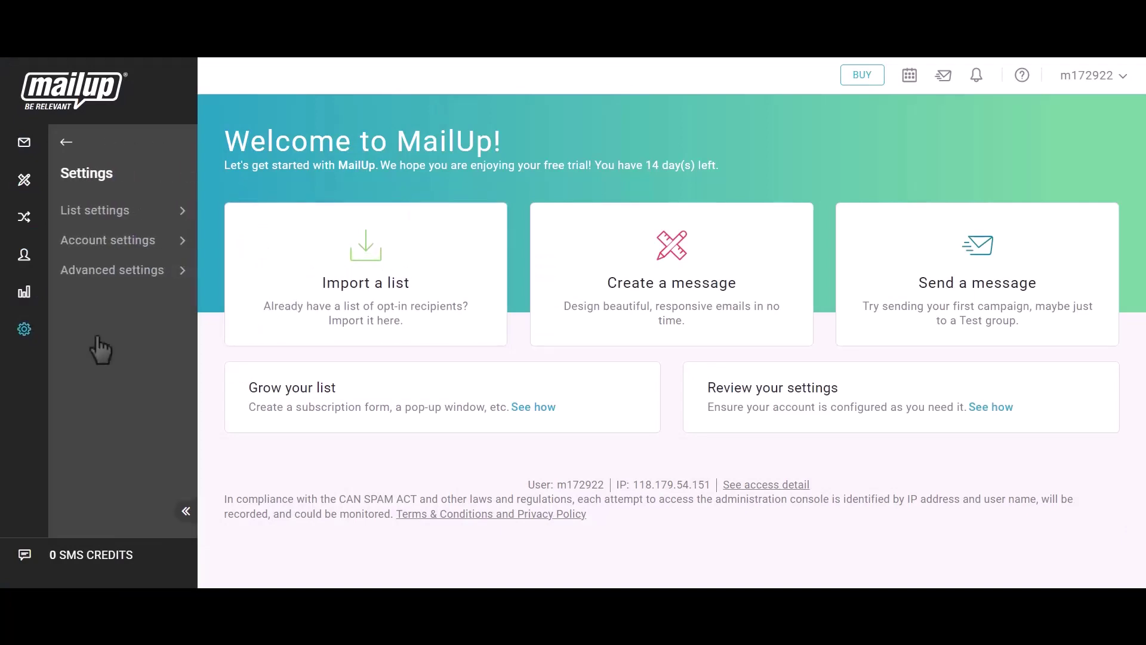
left_click(122, 277)
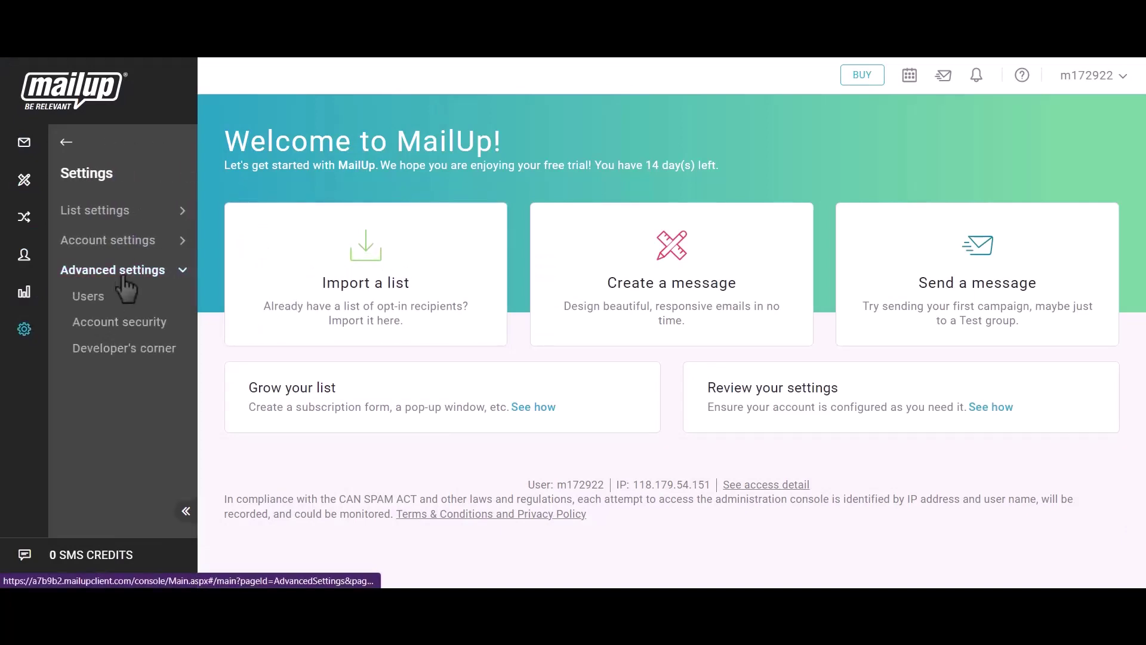
left_click(133, 354)
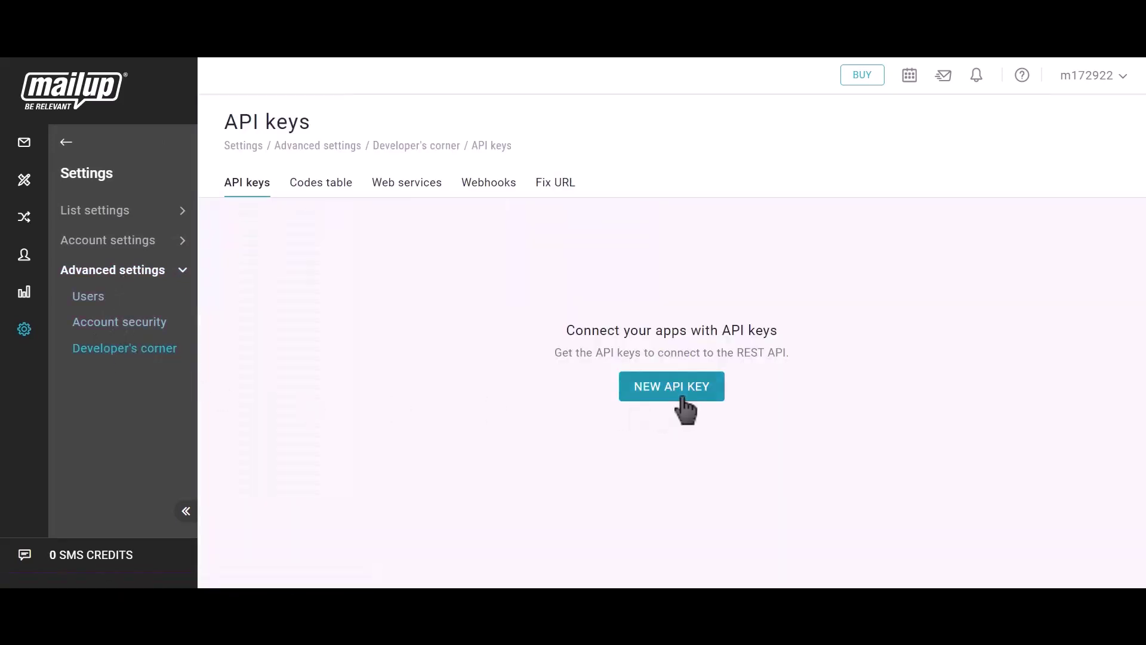
left_click(687, 395)
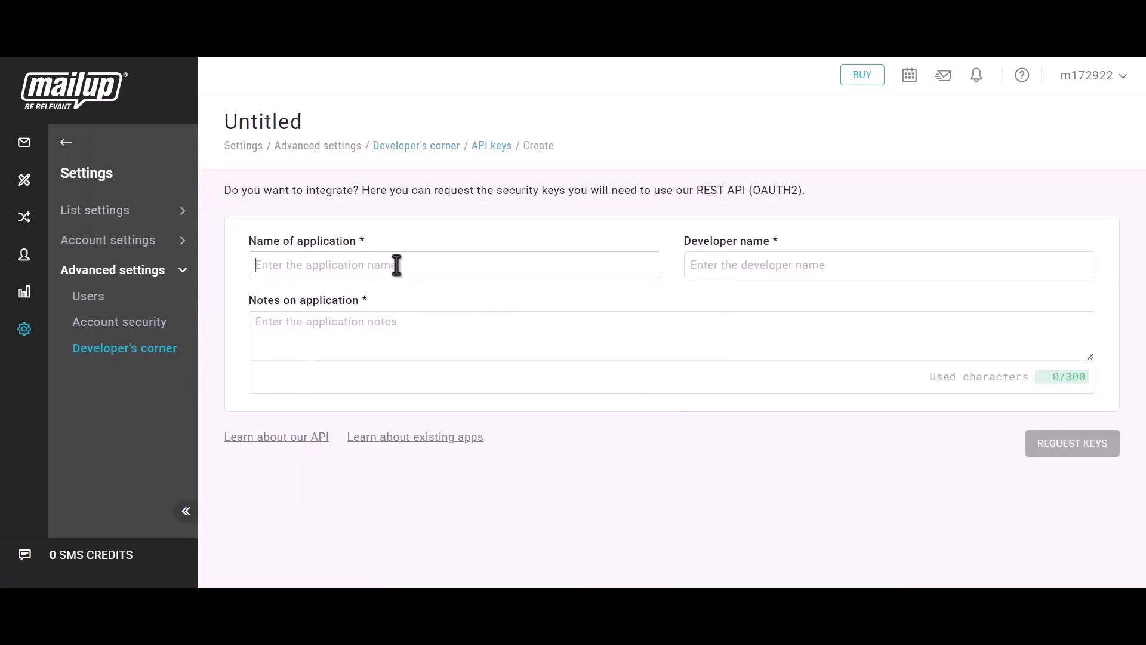
- Enter 'Bit Integrations' as application and developer name, notes 'Bit integr', and request keys
left_click(396, 264)
type("Bit")
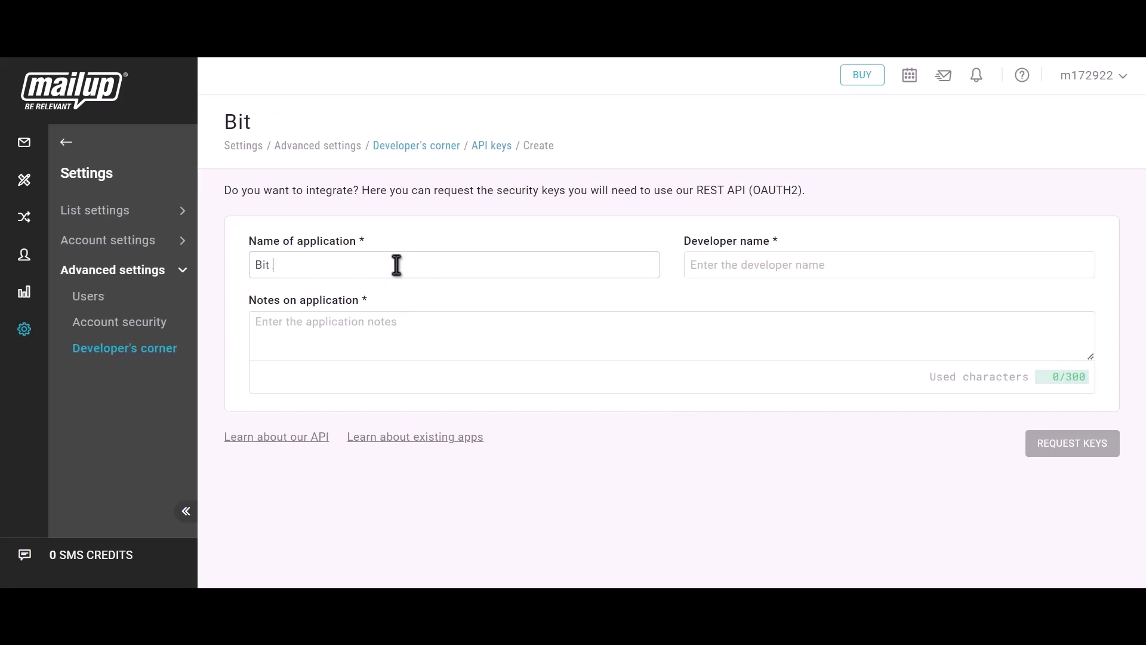
type(" Integrat")
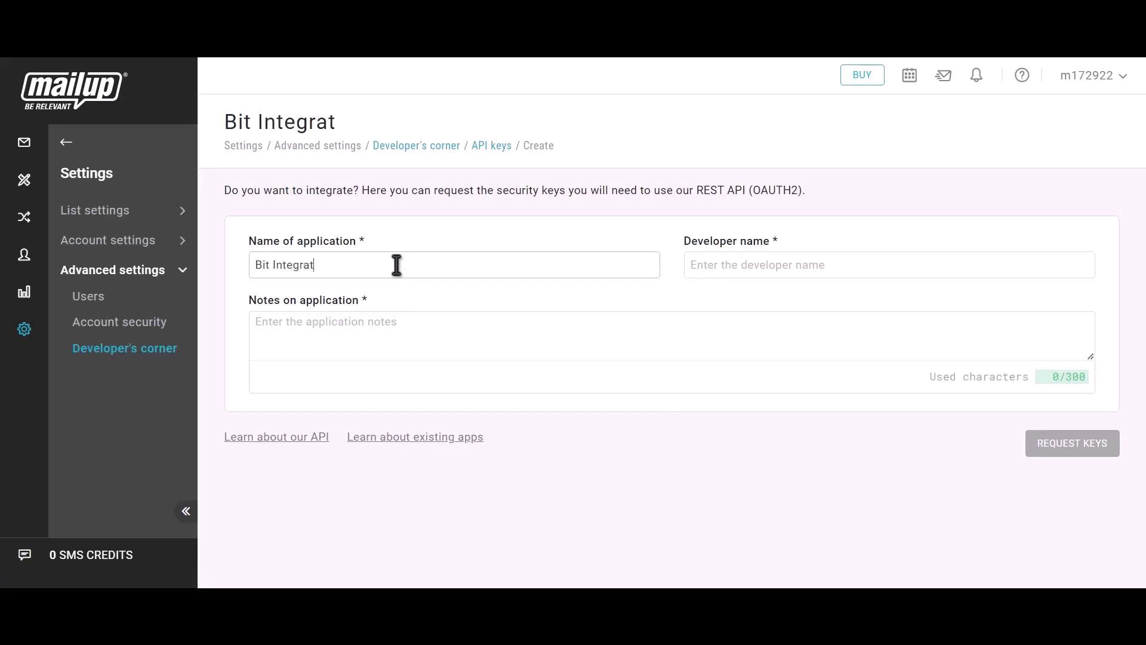
type("ions")
type("Bit")
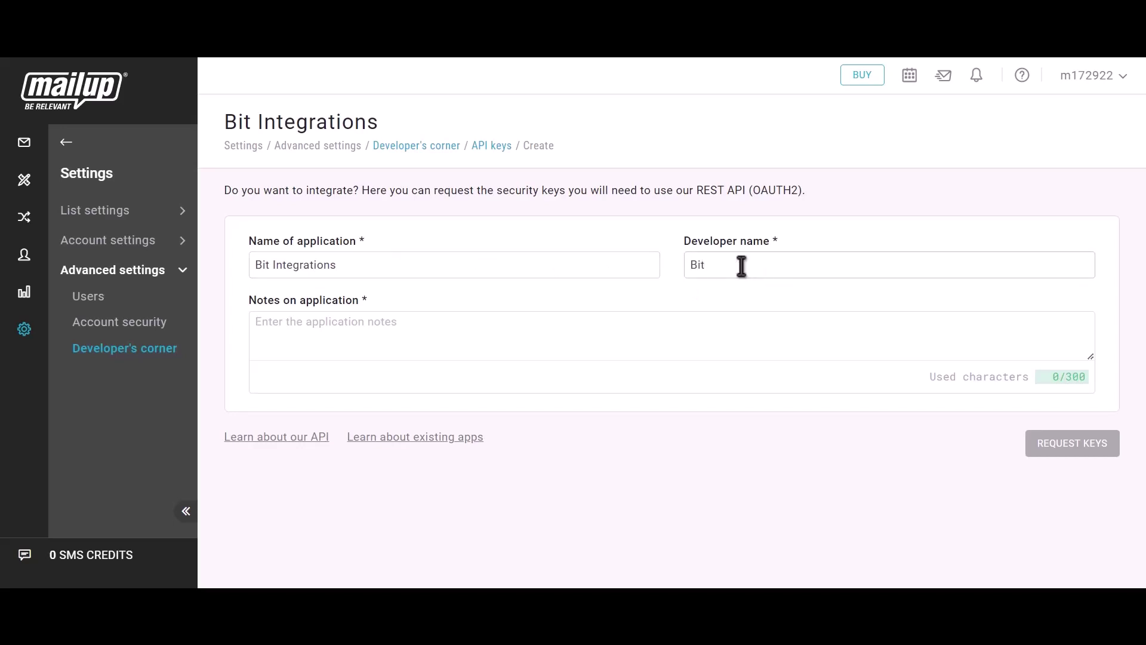
type(" Integrations")
left_click(362, 343)
type("Bit")
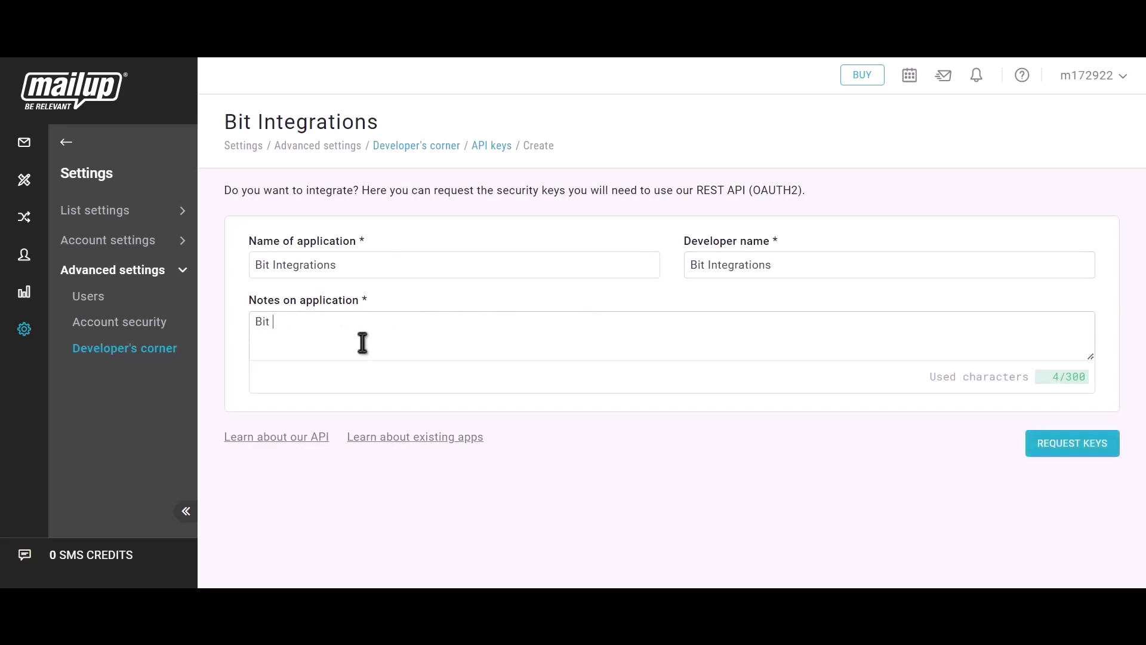
type(" integrations")
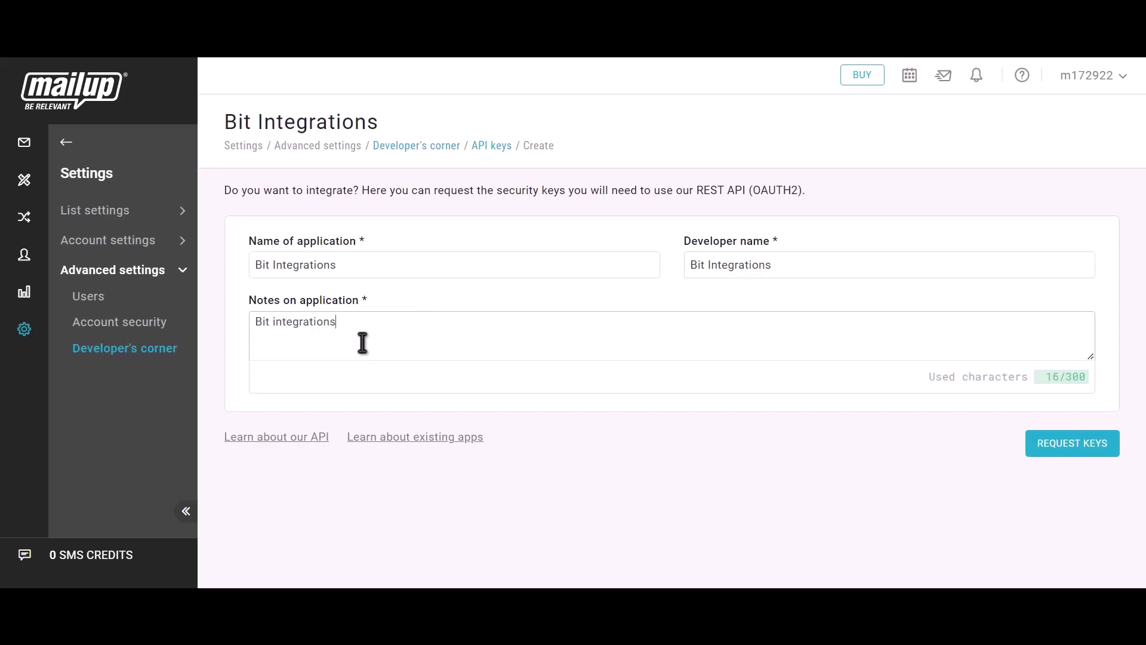
left_click(1087, 453)
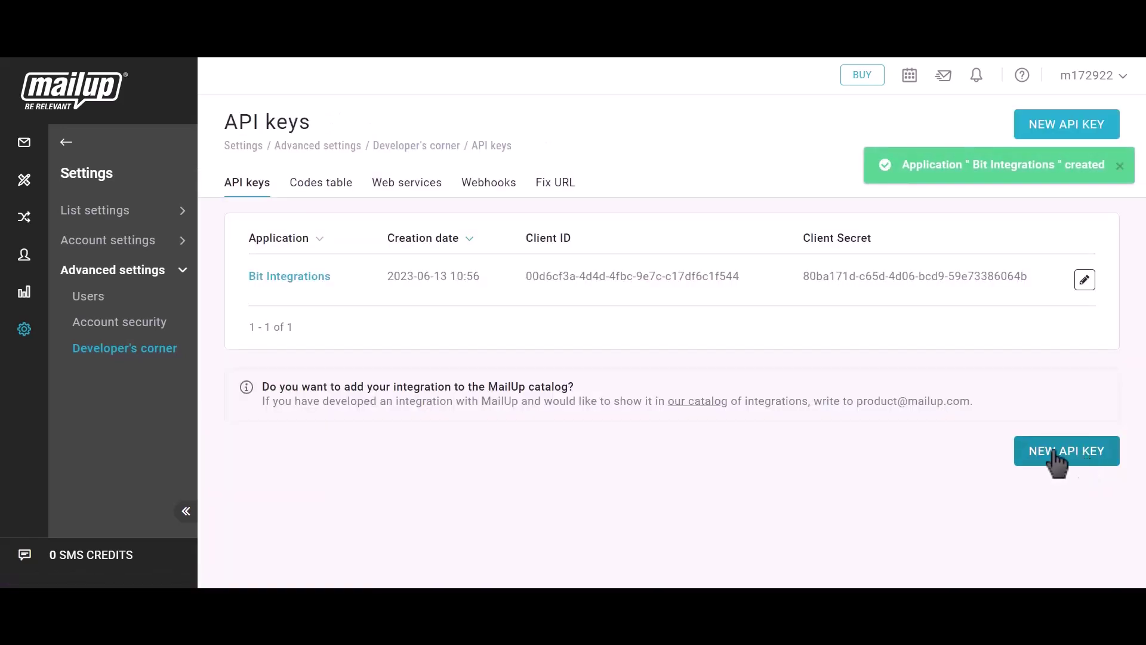
- Paste the new application's client ID into the Mailup Client id field
left_click_drag(522, 239, 570, 239)
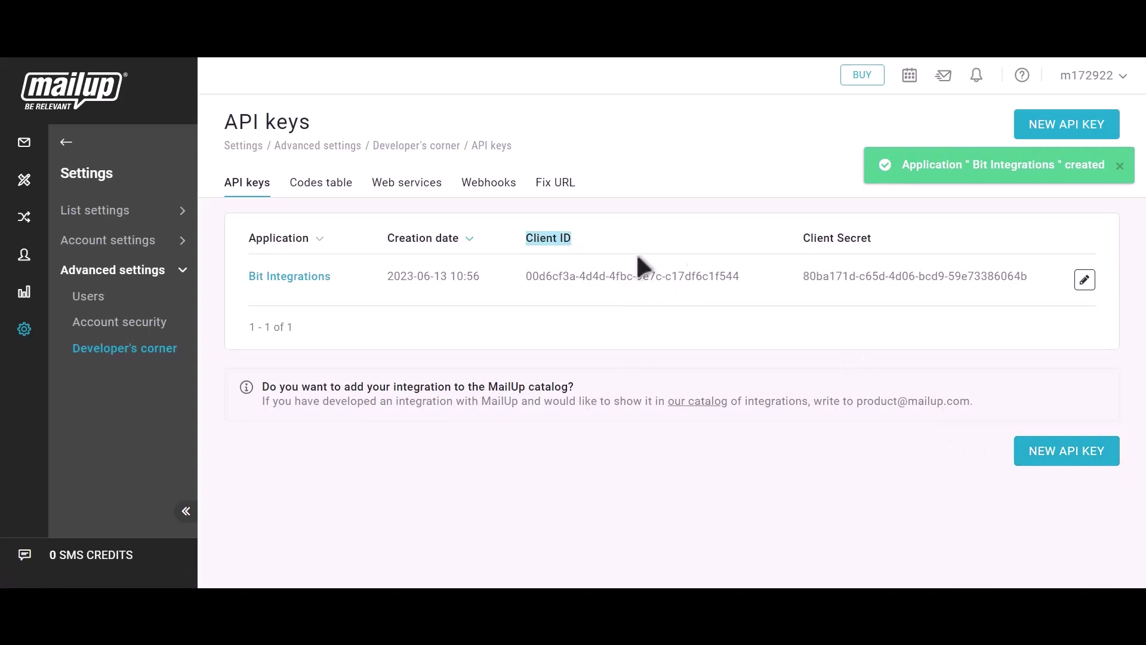
left_click(754, 277)
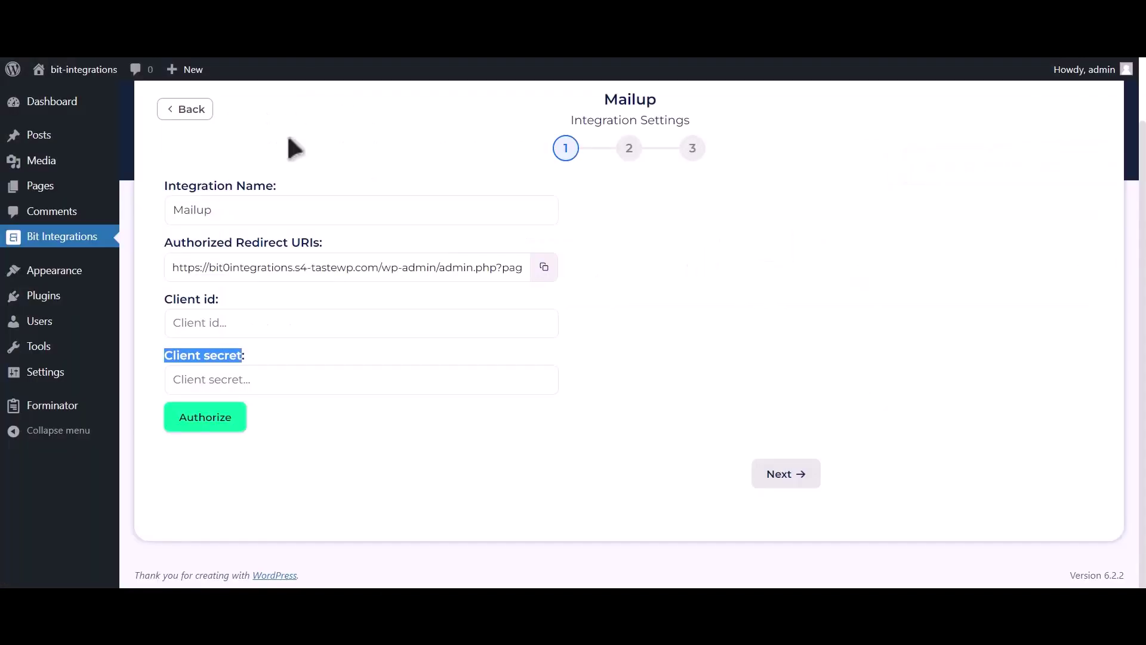
left_click(279, 328)
key("ctrl+v")
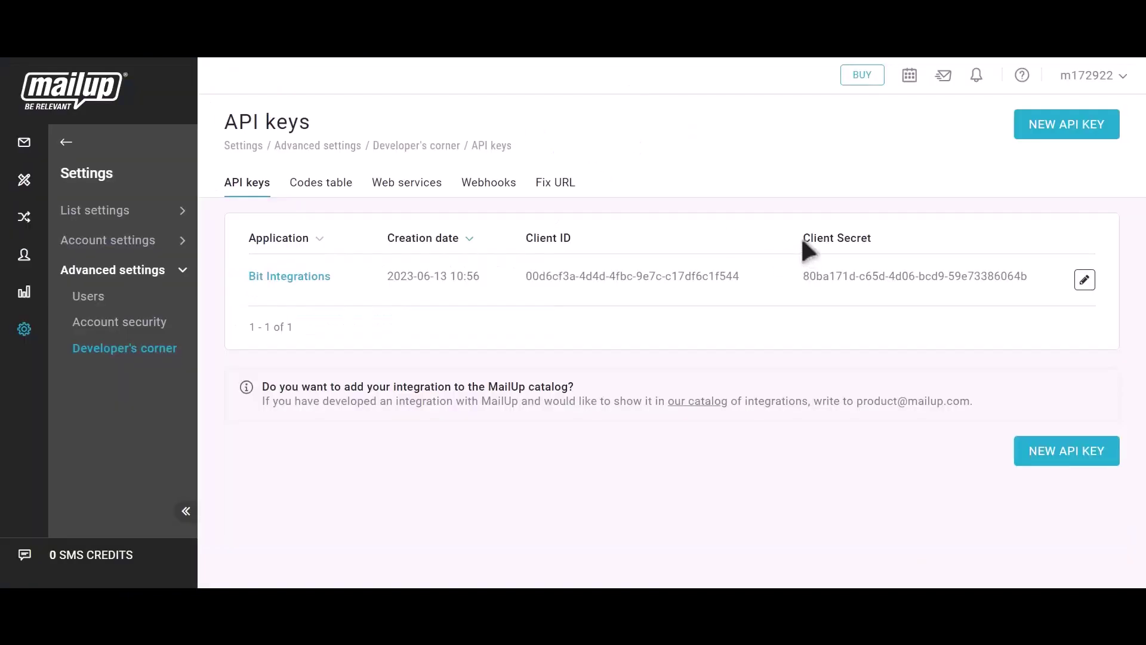
- Copy the application's client secret and select the Client secret field
left_click_drag(845, 241, 871, 234)
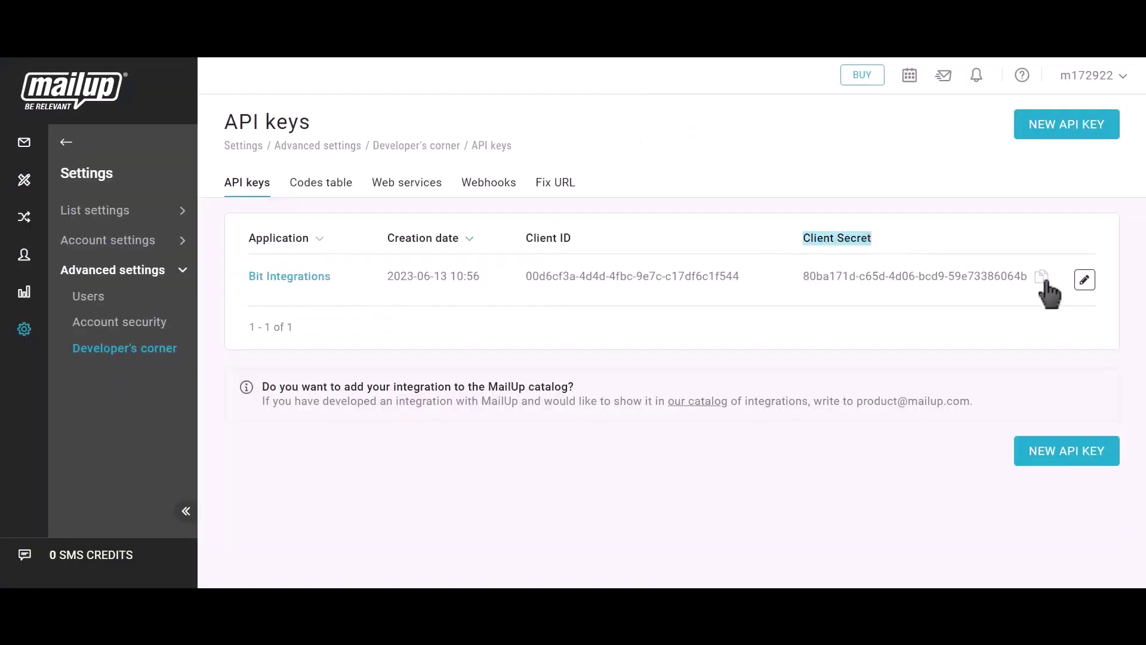
left_click(1042, 278)
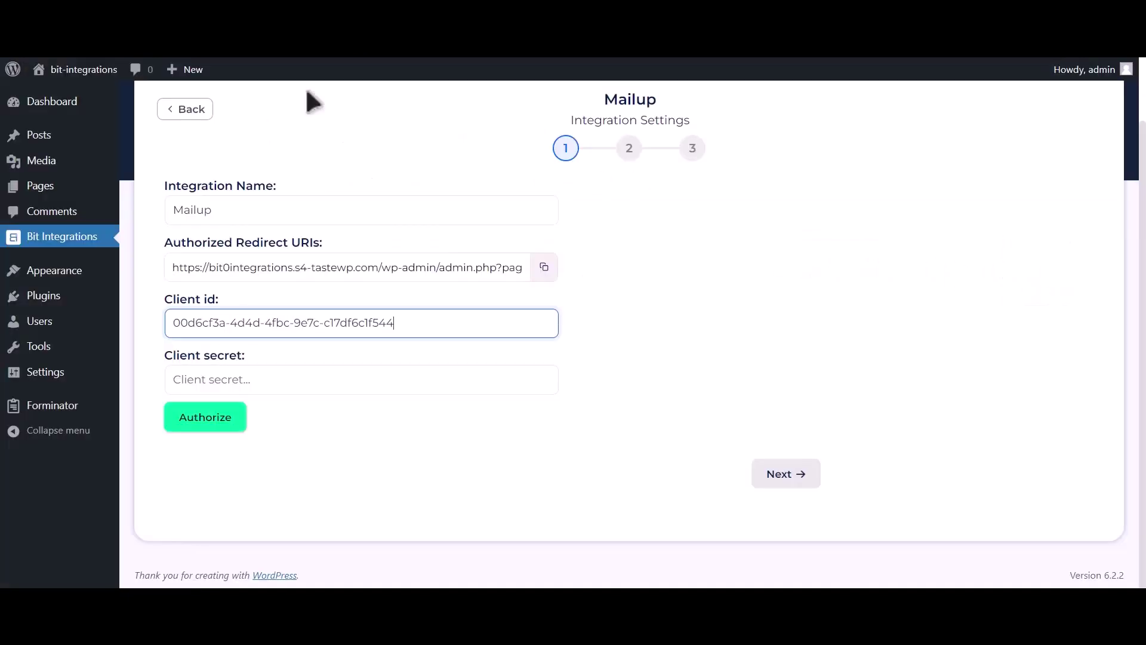
left_click(270, 388)
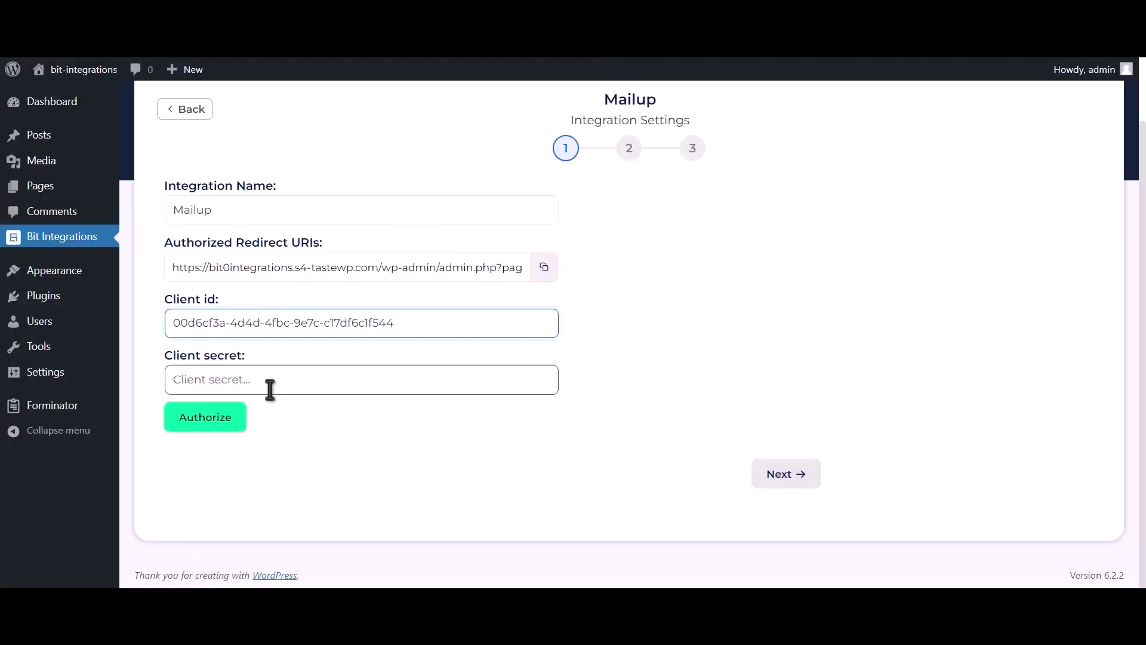
- Paste the client secret, log in to MailUp and confirm access until 'Authorized Successfully' appears
key("ctrl+v")
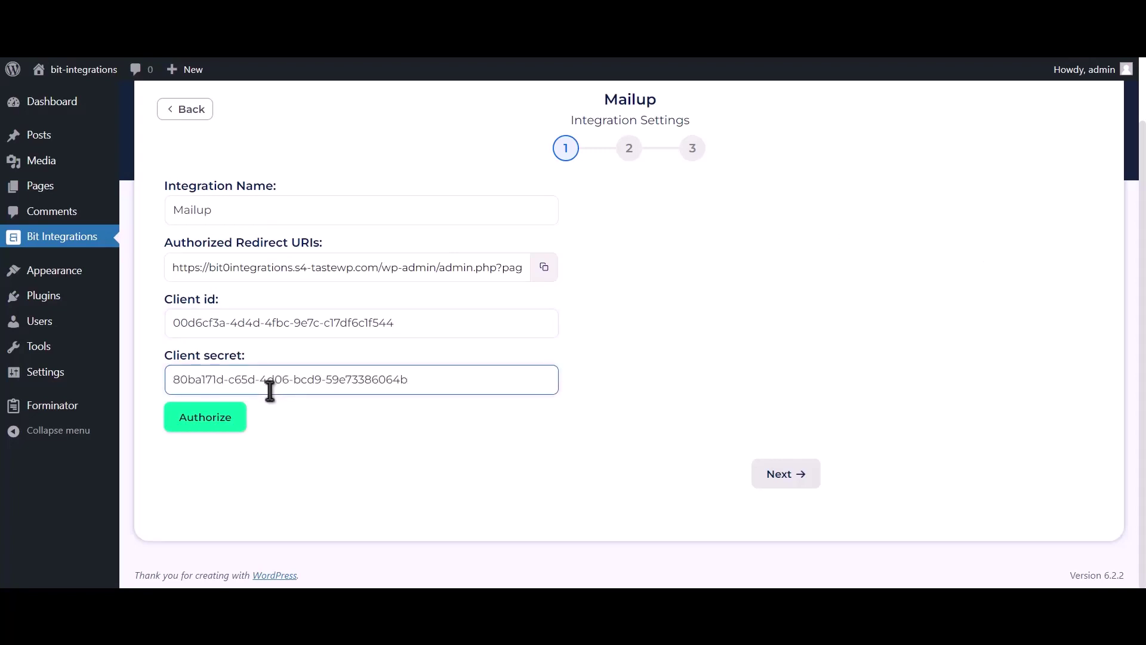
left_click(206, 418)
left_click(217, 266)
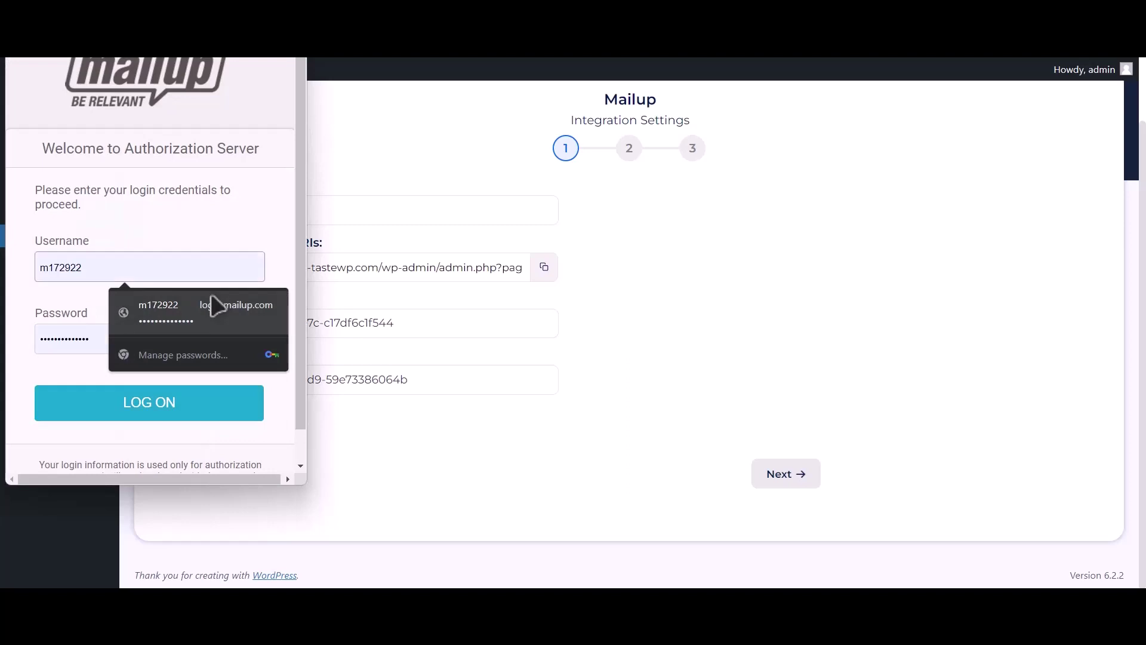
left_click(217, 305)
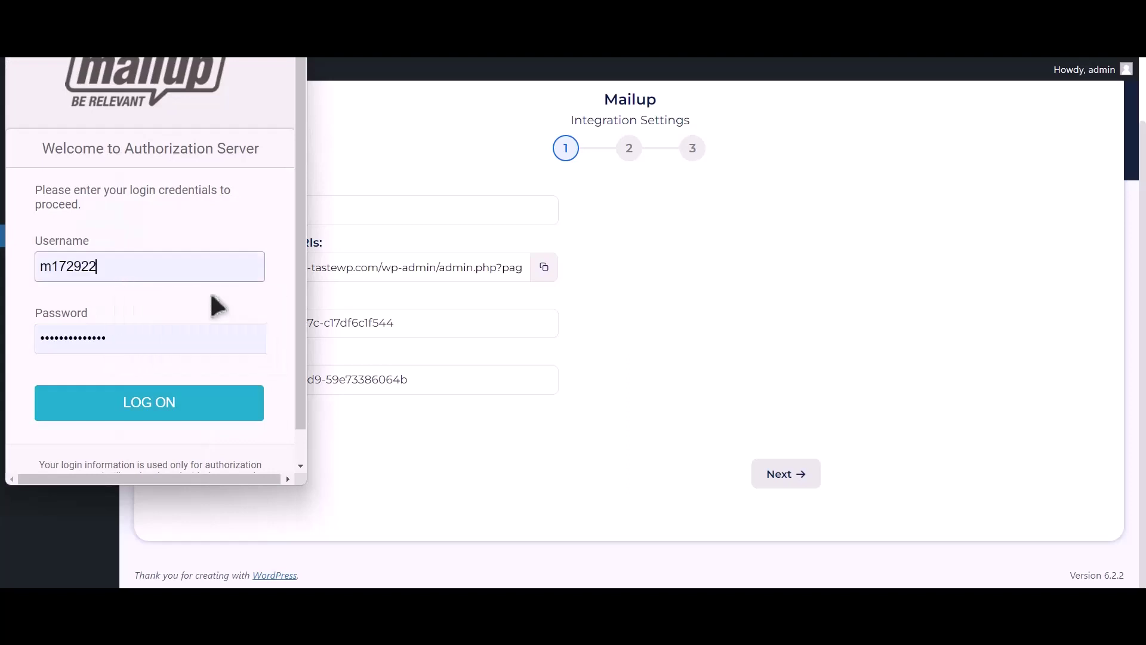
left_click(174, 413)
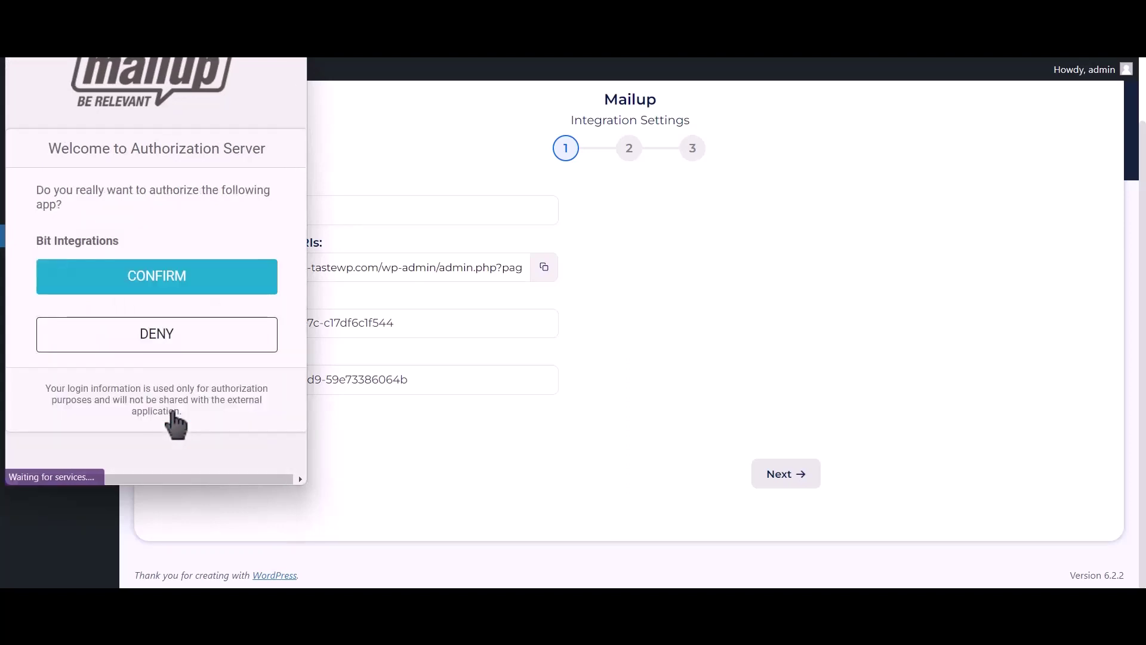
left_click(251, 287)
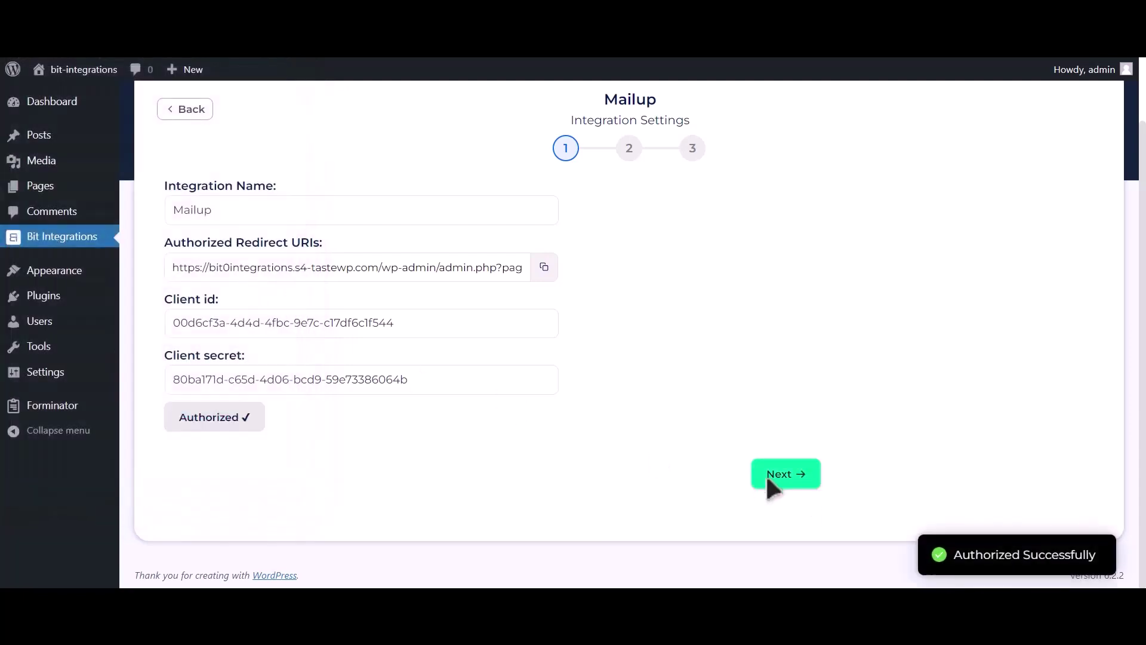
left_click_drag(954, 555, 1108, 556)
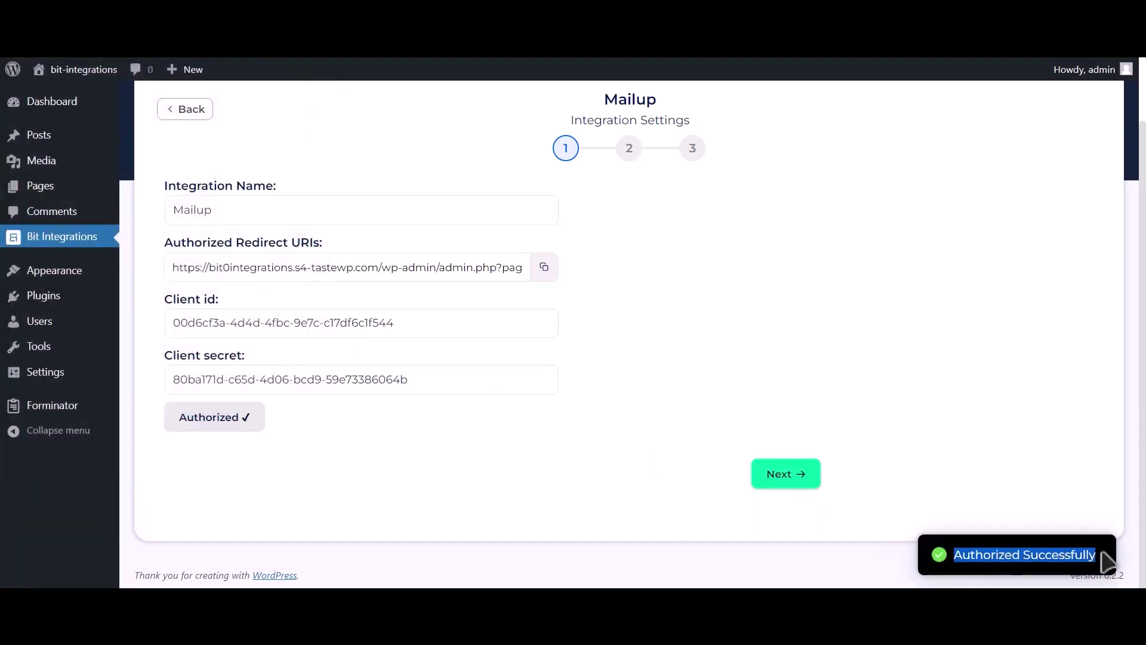
- Target the News list and TEST group, mapping Email Address-1 to the Email field
left_click(810, 485)
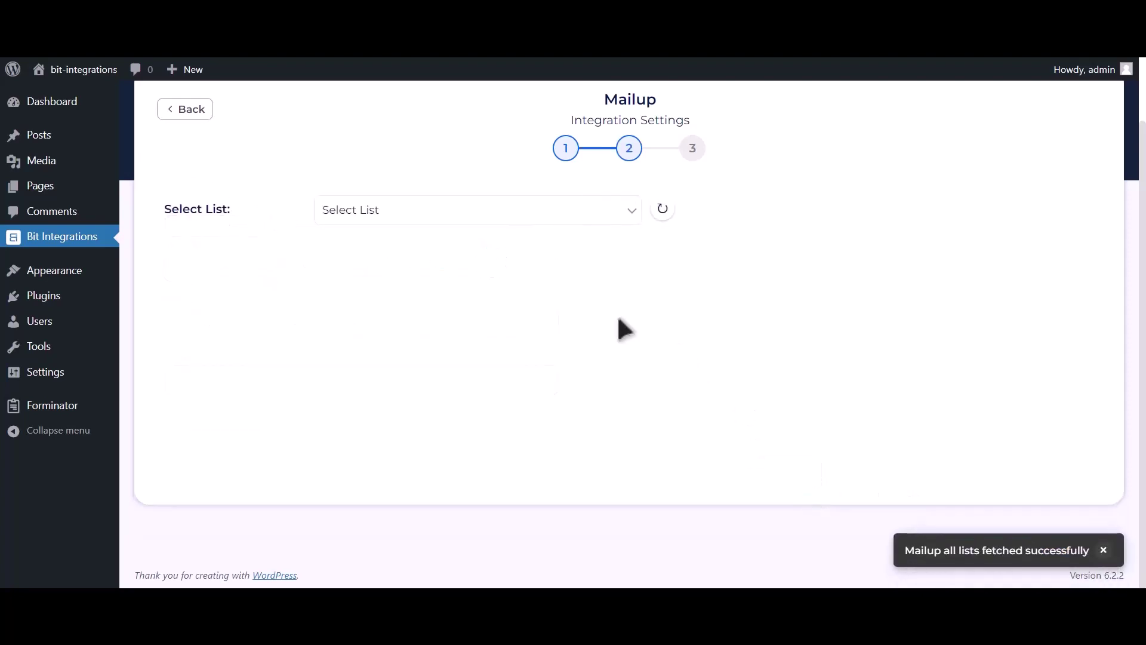
left_click(470, 216)
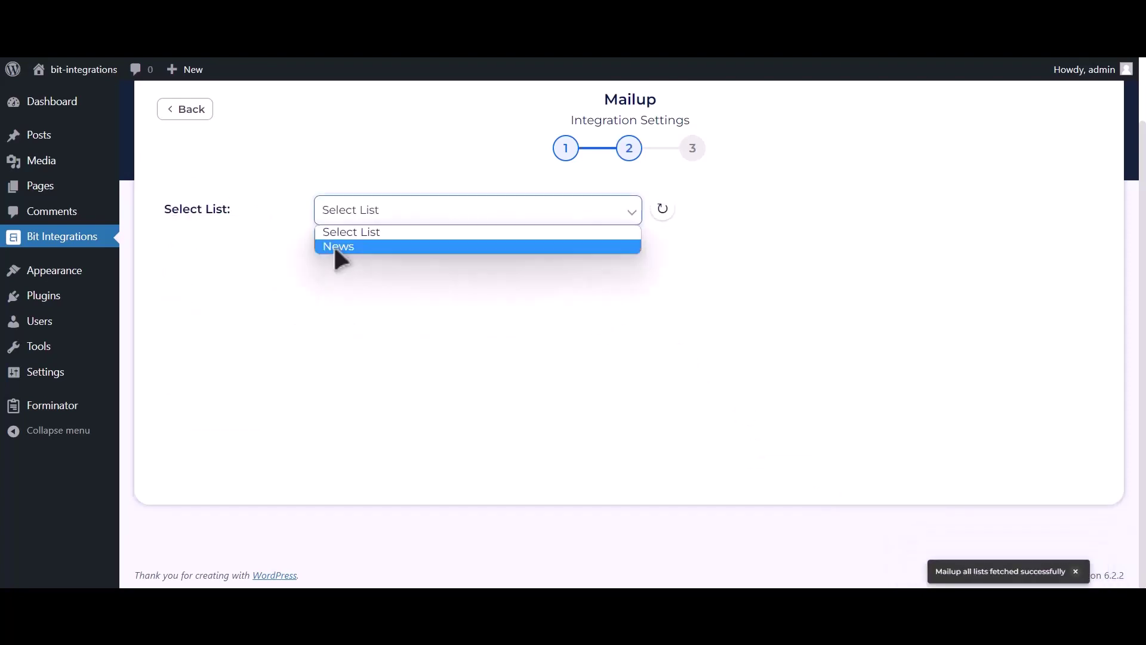
left_click(425, 246)
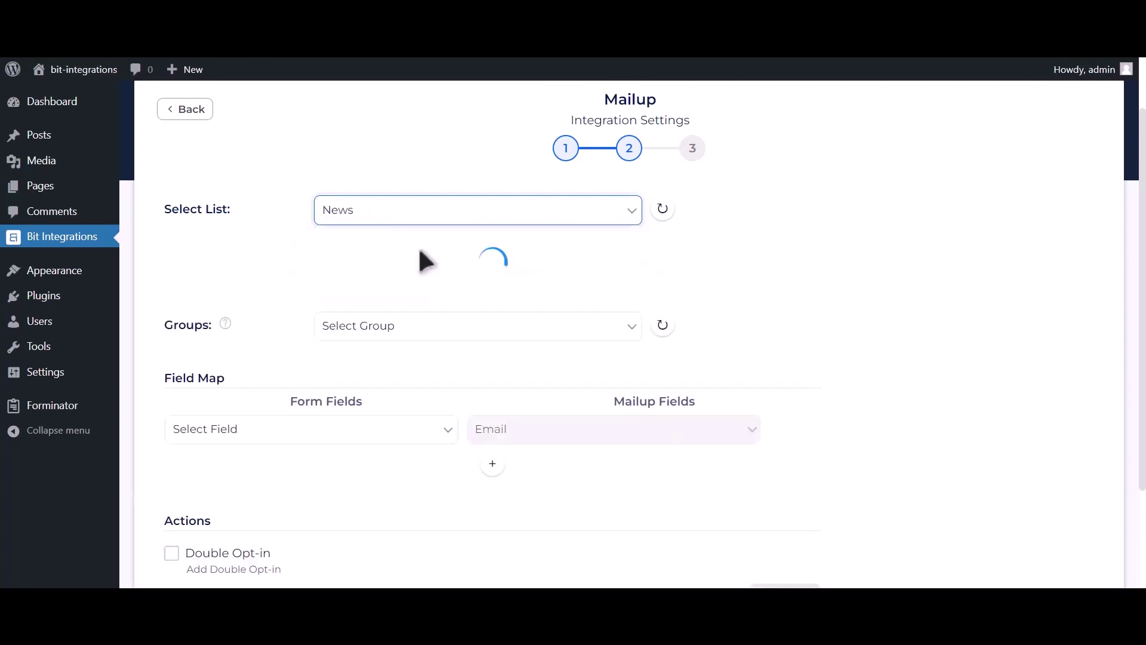
left_click(474, 259)
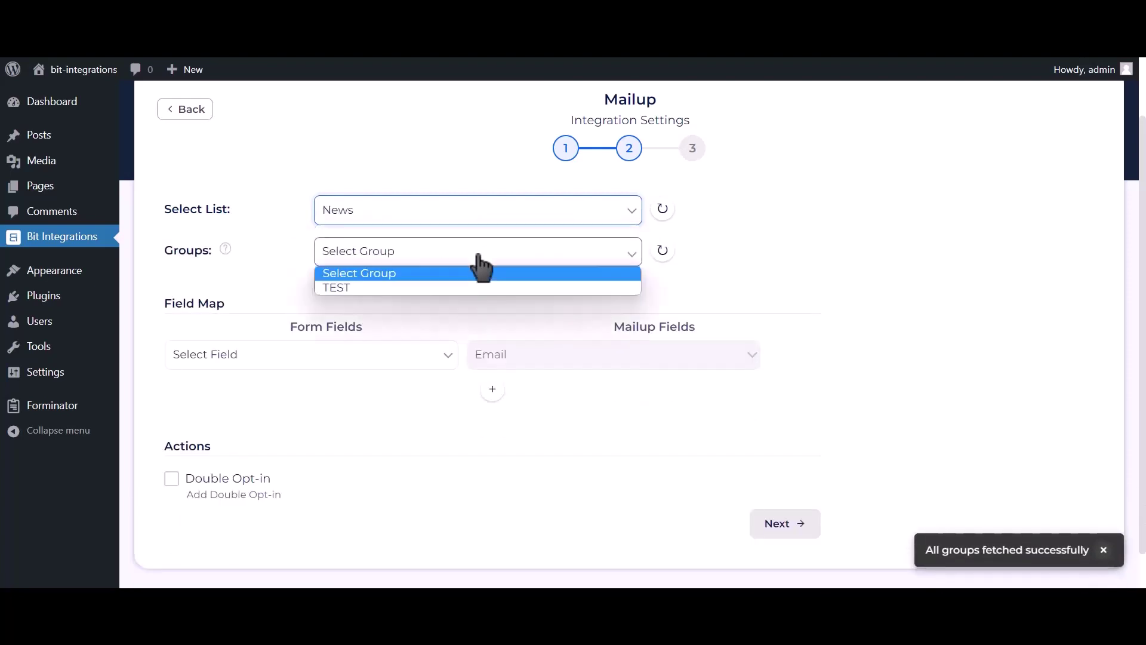
left_click(404, 289)
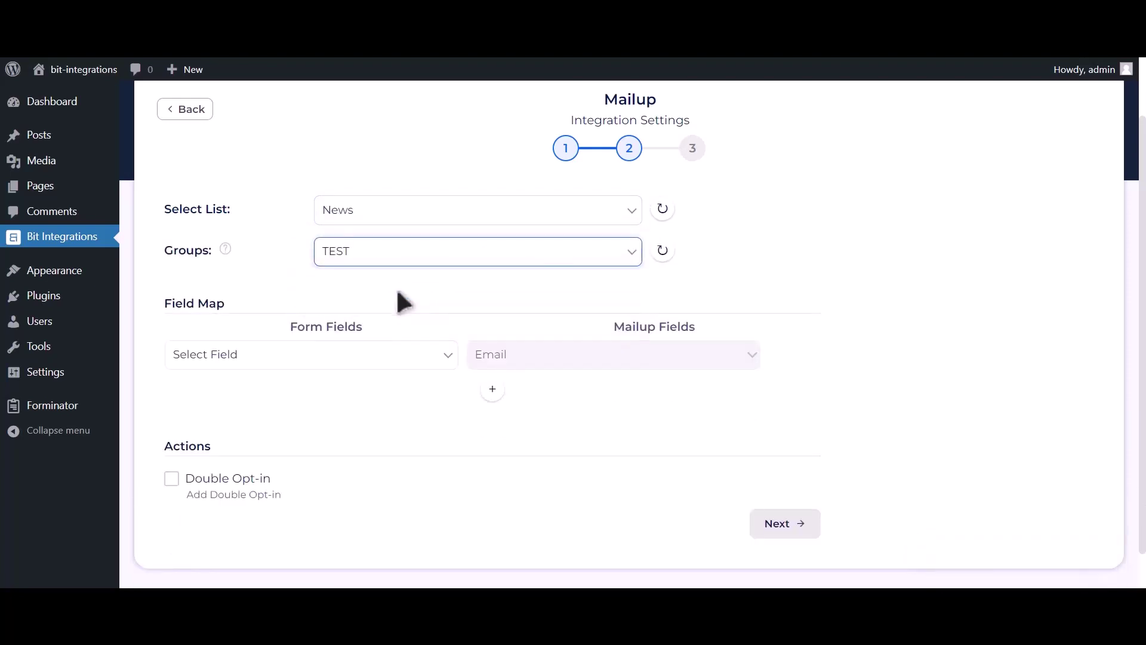
left_click(330, 360)
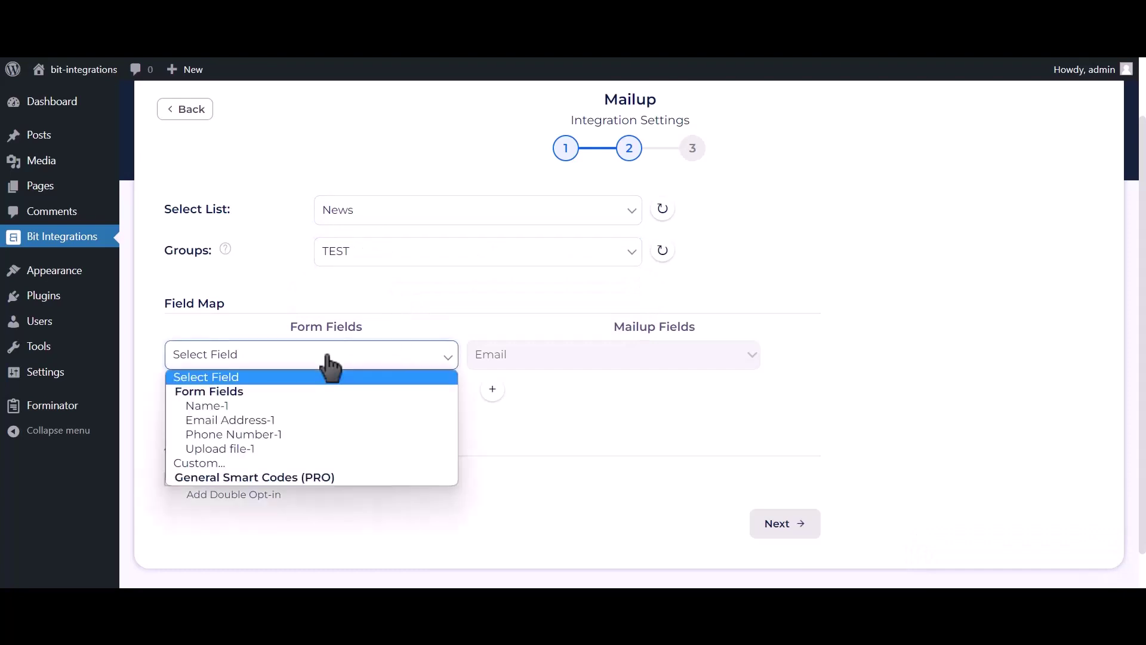
left_click(285, 420)
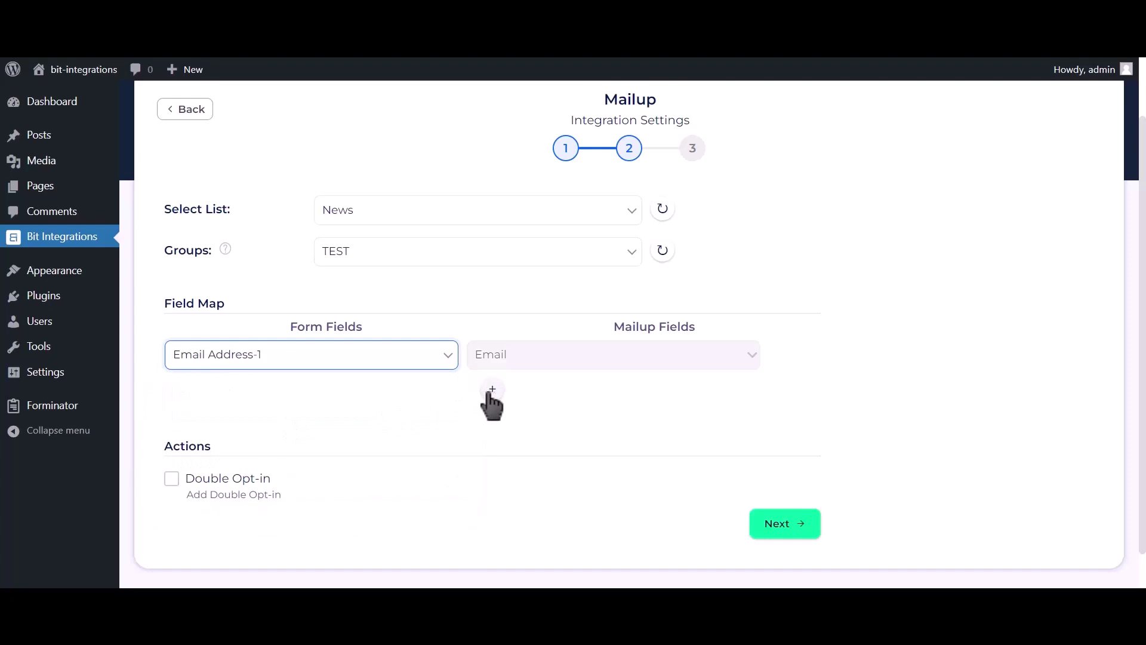
scroll(447, 397, "down", 1)
- Add a mapping row sending Name-1 to Last Name
left_click(489, 358)
left_click(391, 355)
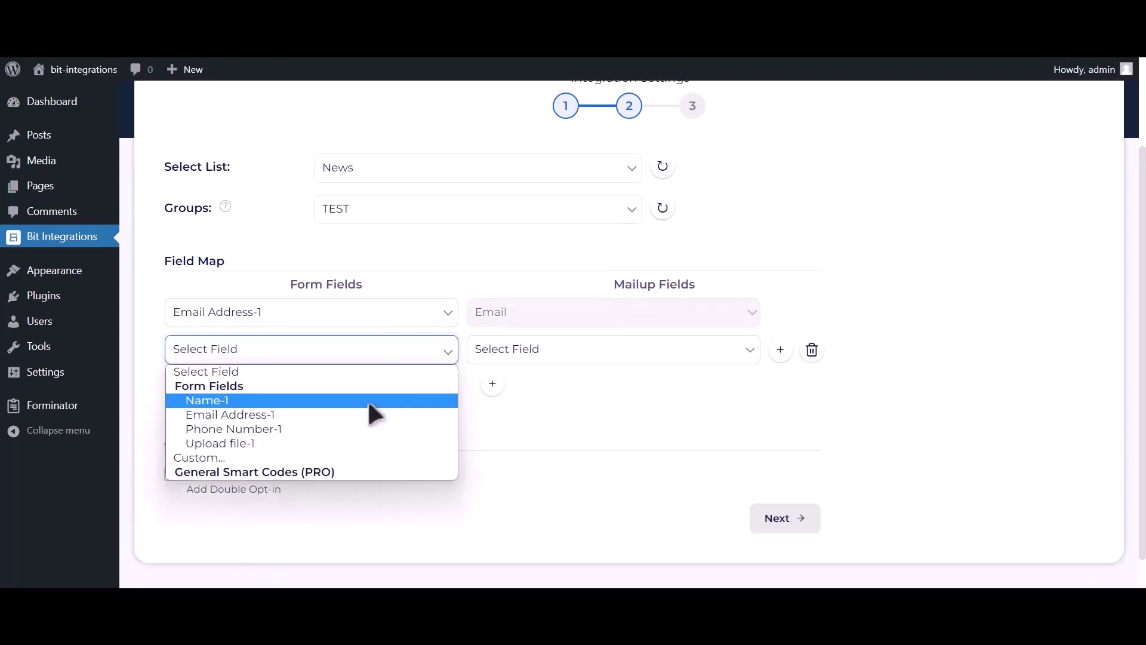
left_click(369, 404)
left_click(539, 358)
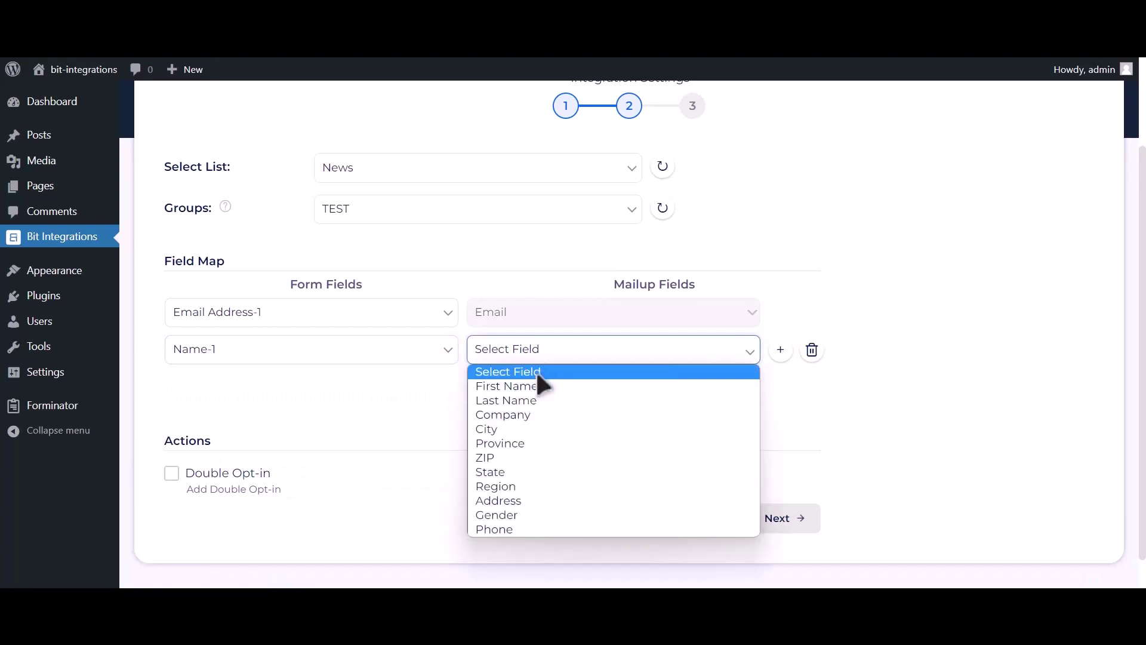
left_click(525, 399)
- Add a row mapping Phone Number-1 to Phone, then Finish & Save the integration
left_click(492, 384)
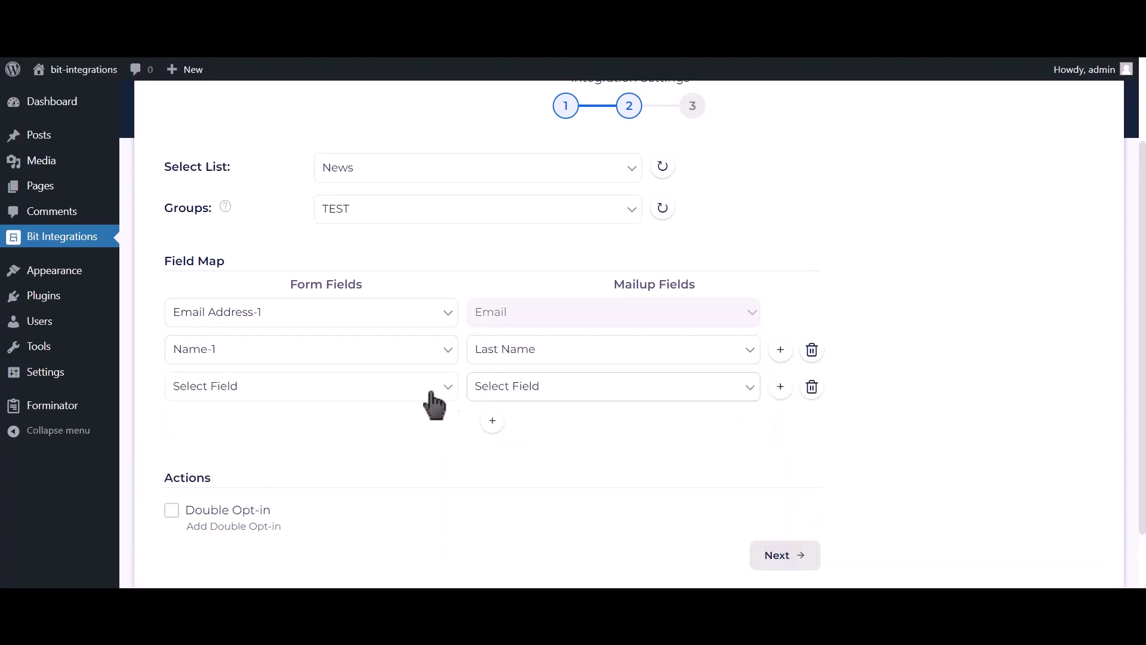
left_click(308, 394)
left_click(269, 463)
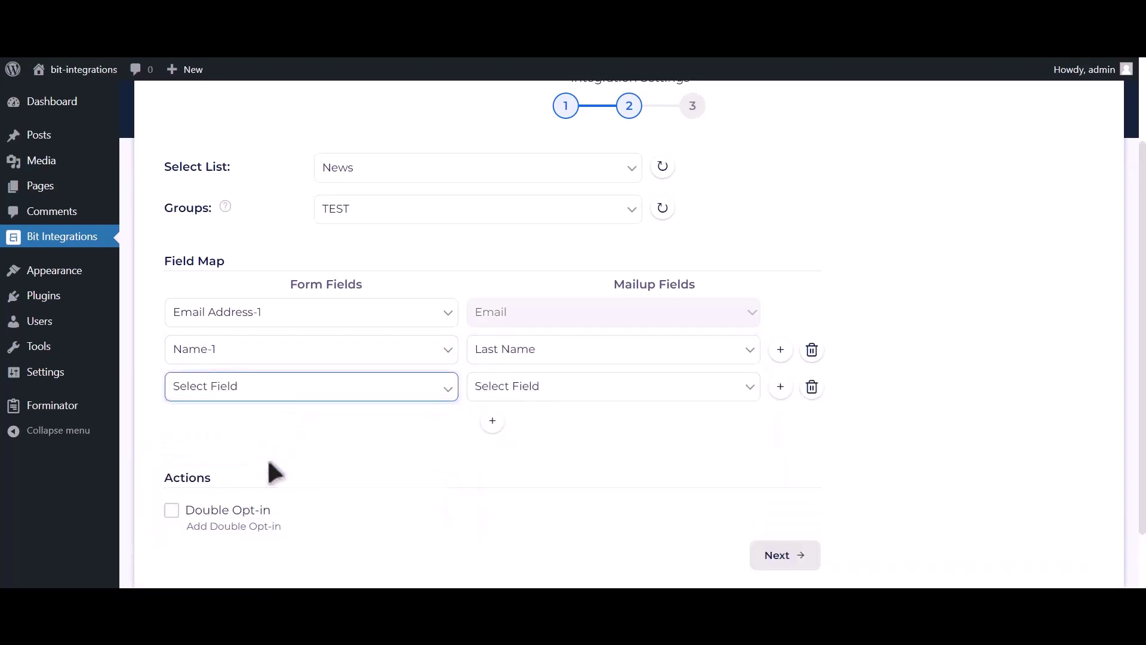
left_click(510, 390)
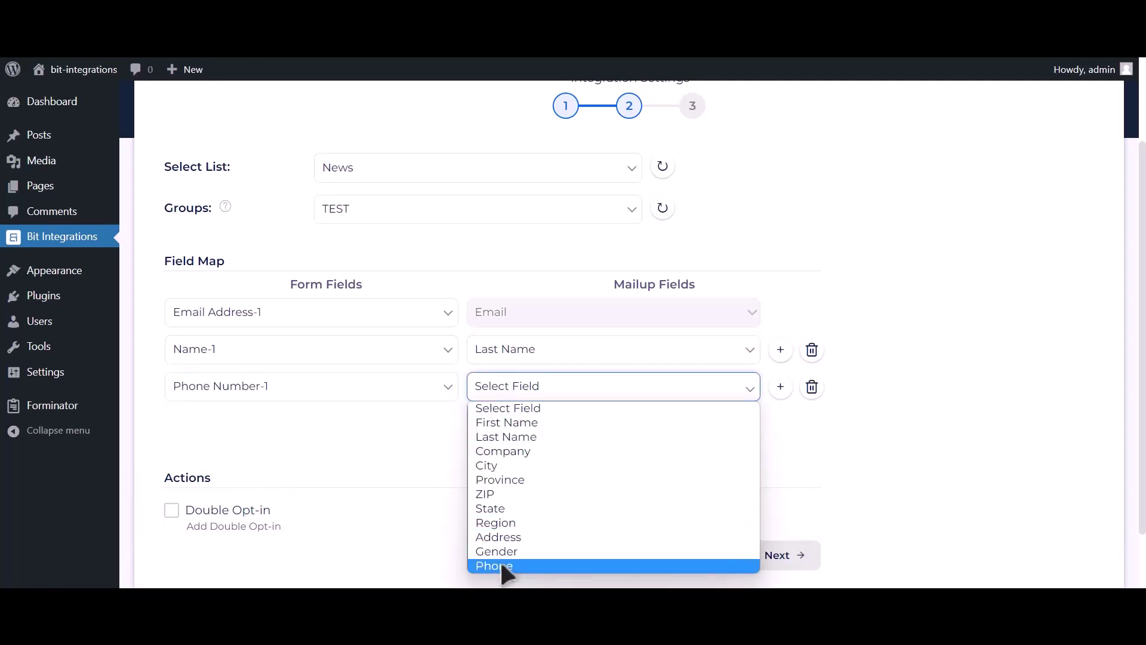
left_click(504, 567)
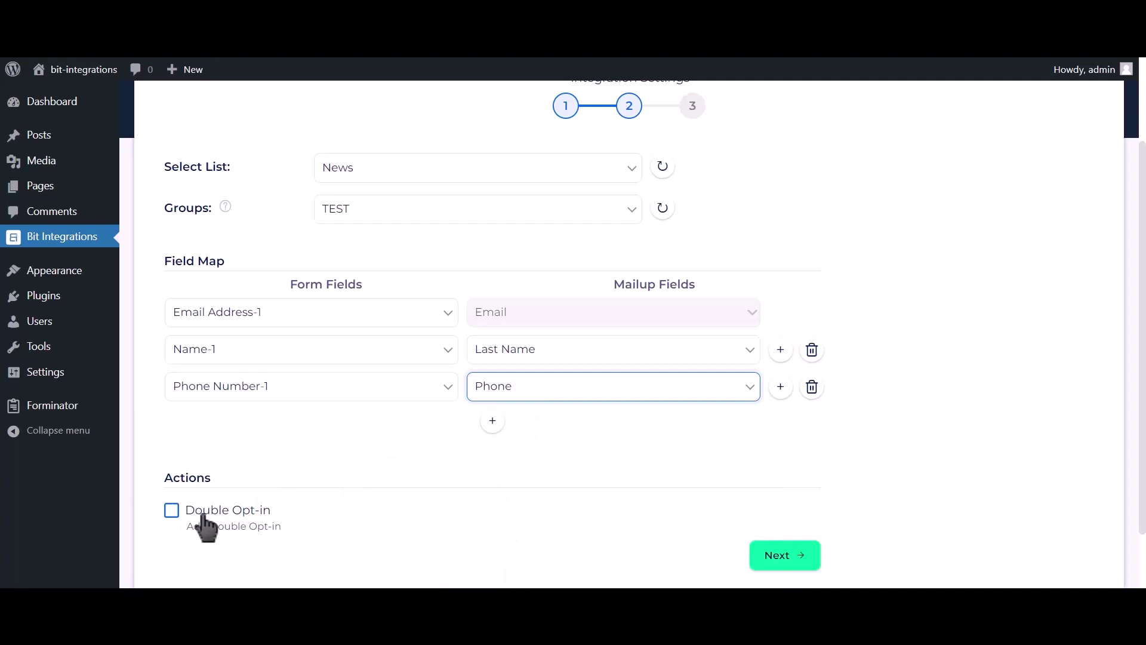
left_click(792, 556)
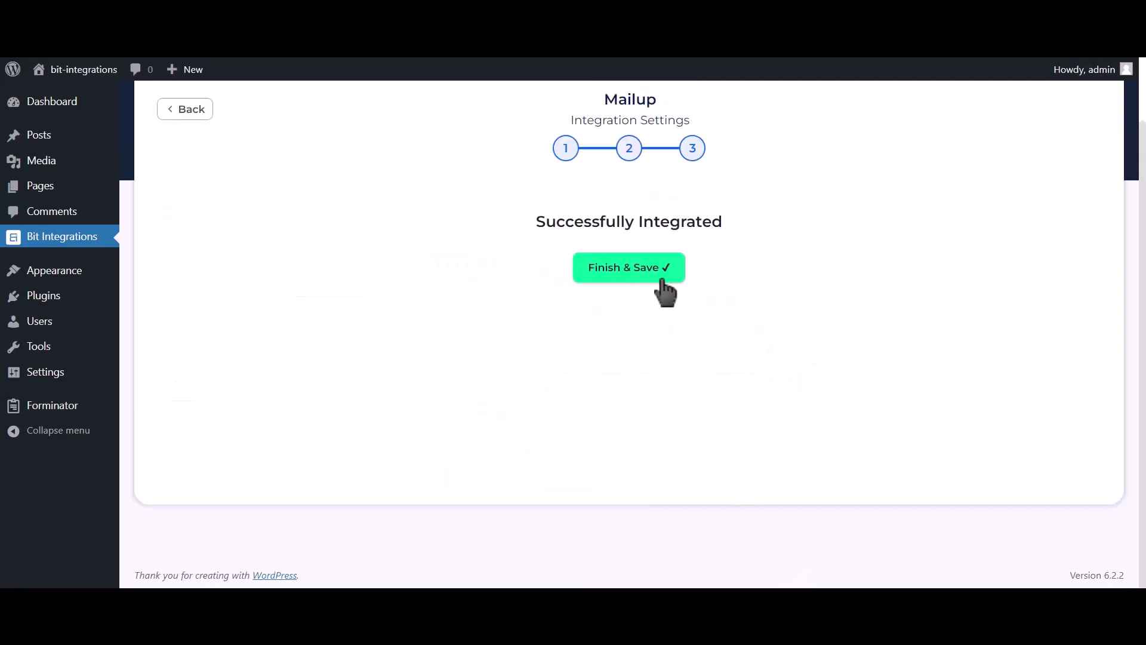
left_click(651, 279)
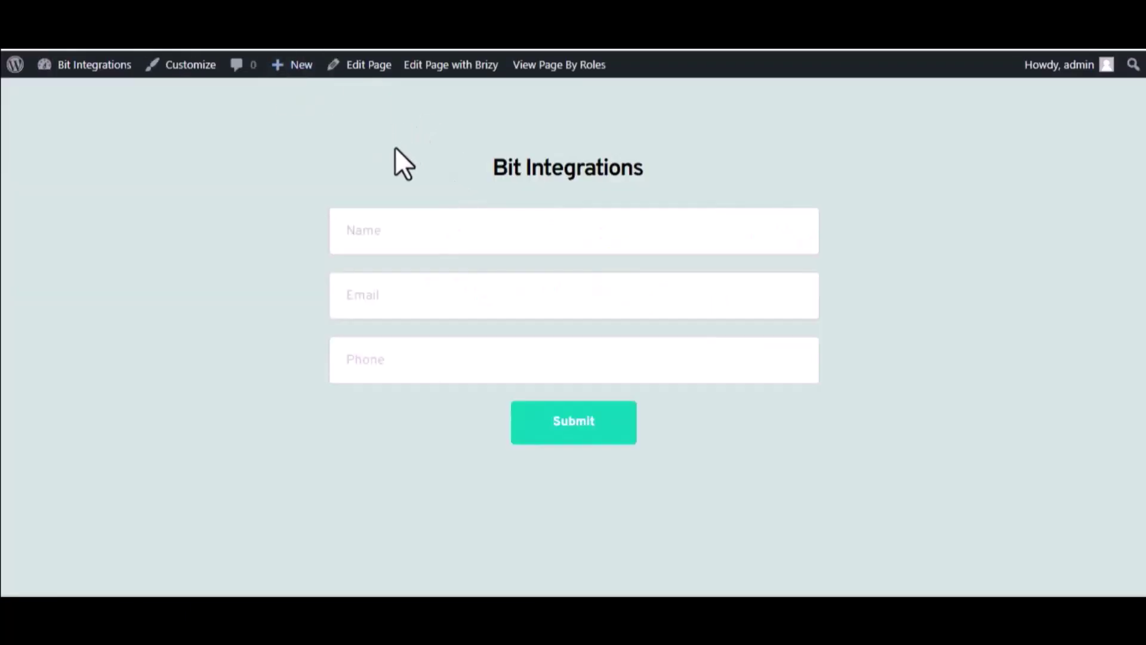
- Submit the Brizy form with name 'Bit Integrations', a test e-mail address and a phone number
type("Bit Integrations")
left_click(439, 295)
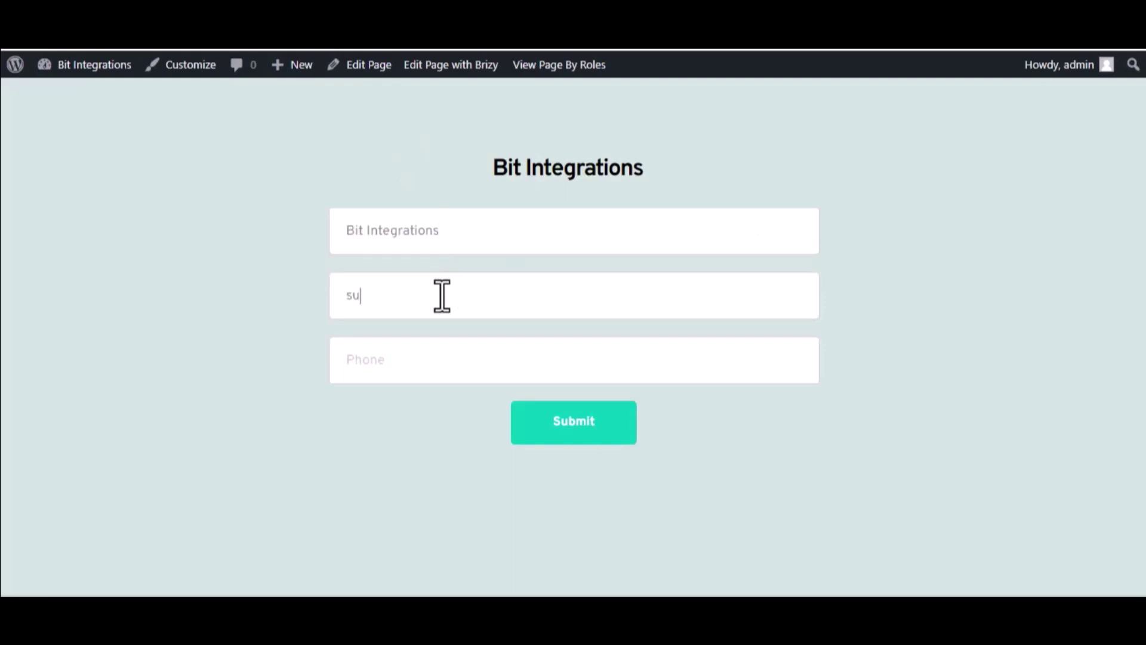
left_click(450, 355)
type("44455")
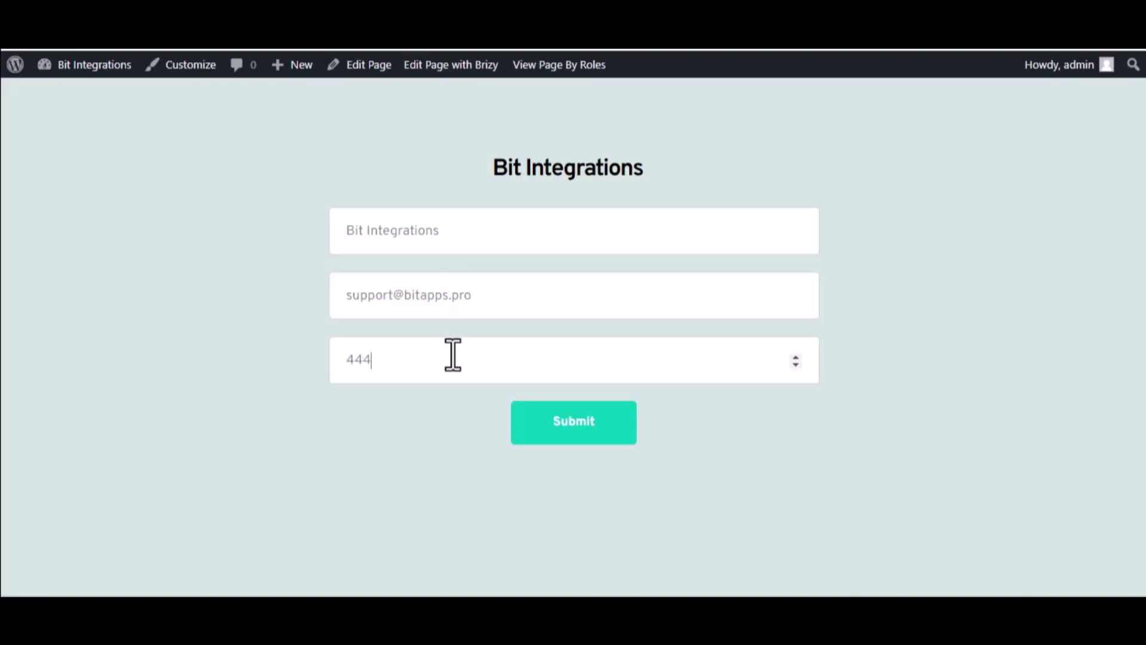
type("566+66")
left_click(525, 419)
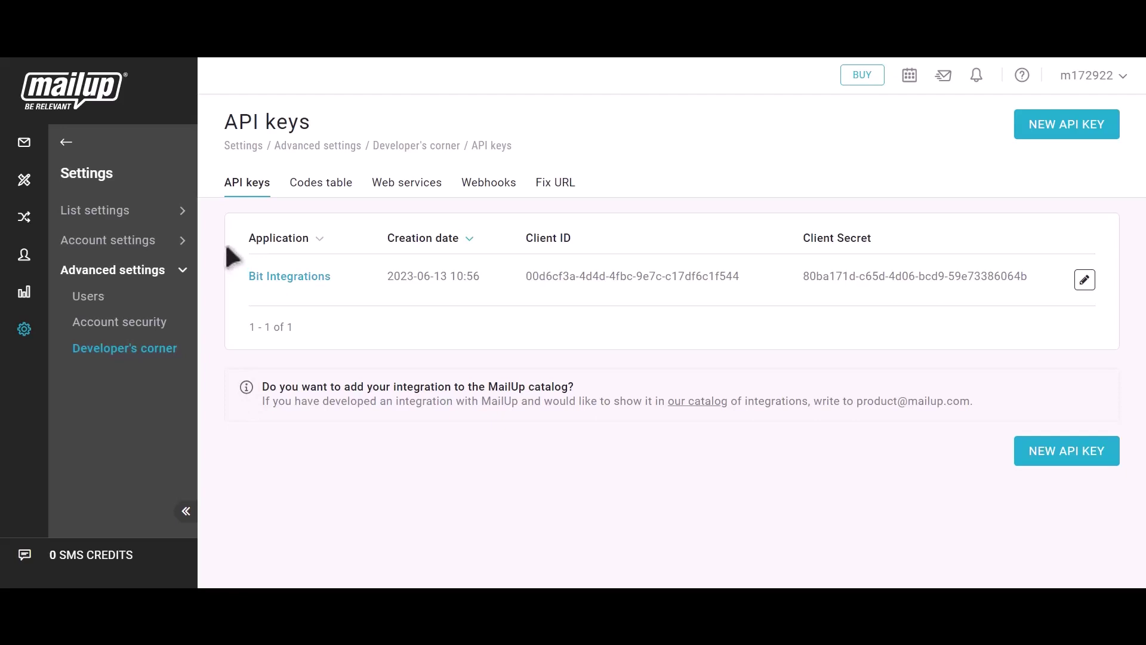
- Open Recipients > Email and check the new subscriber's e-mail and last name
left_click(65, 144)
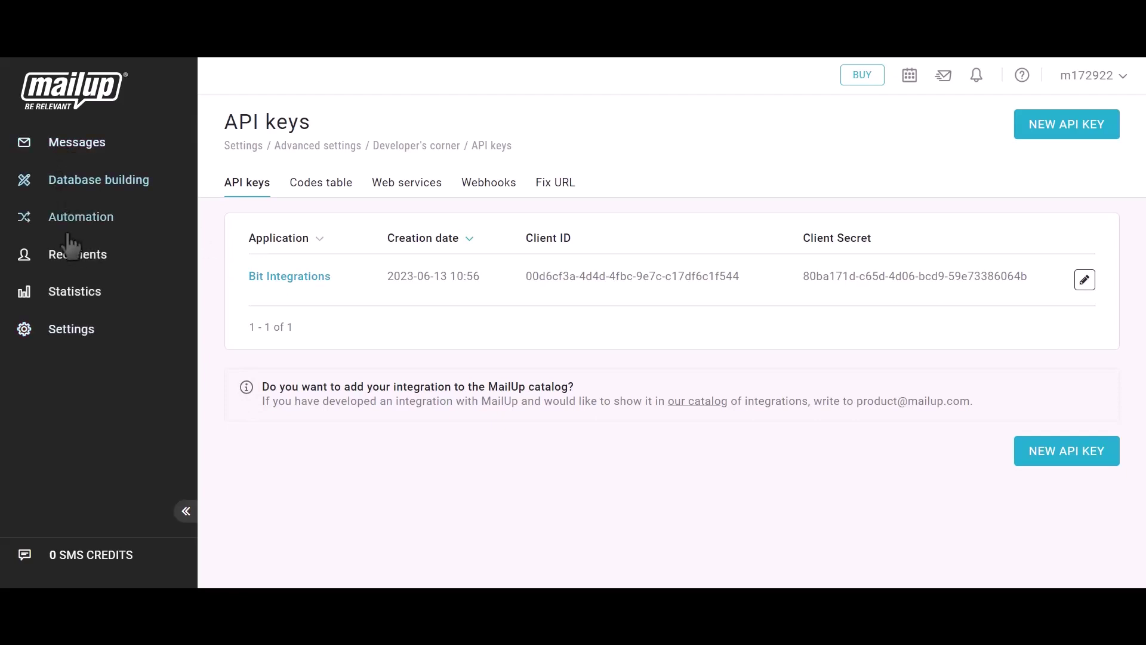
left_click(73, 258)
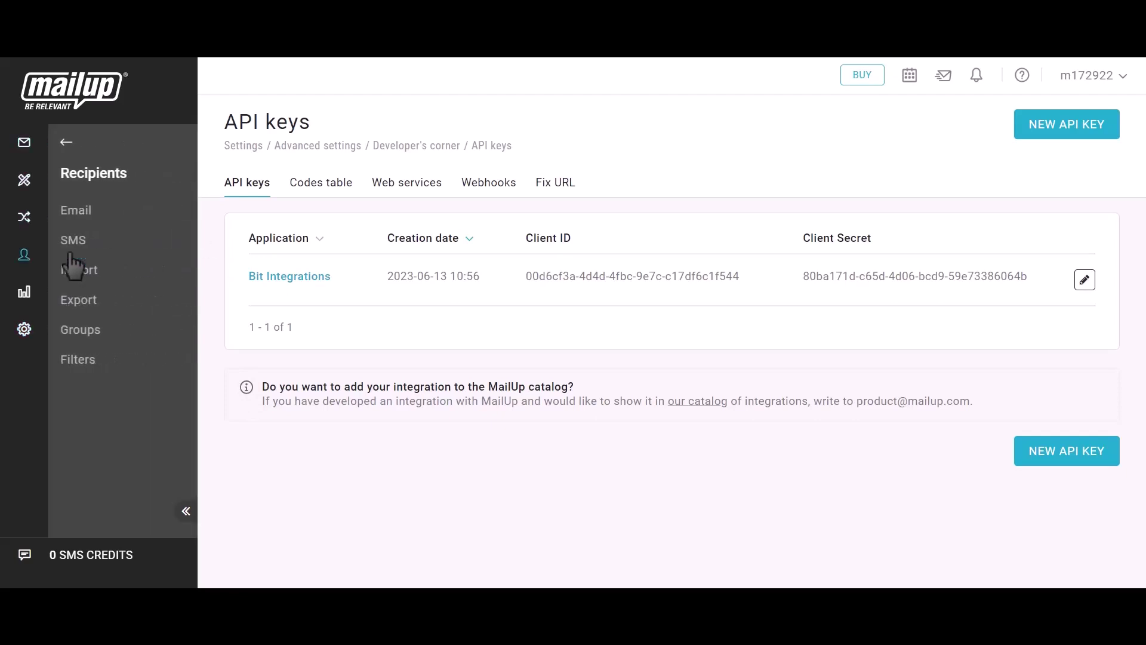
left_click(83, 216)
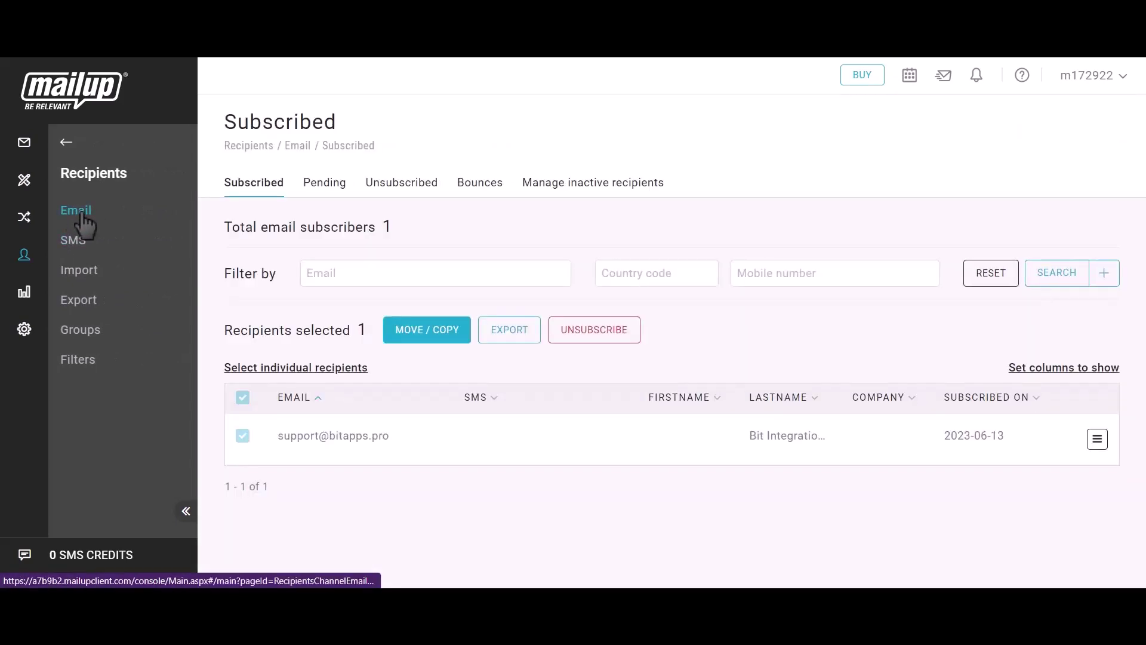
left_click_drag(272, 435, 399, 443)
left_click_drag(742, 435, 844, 438)
left_click(843, 438)
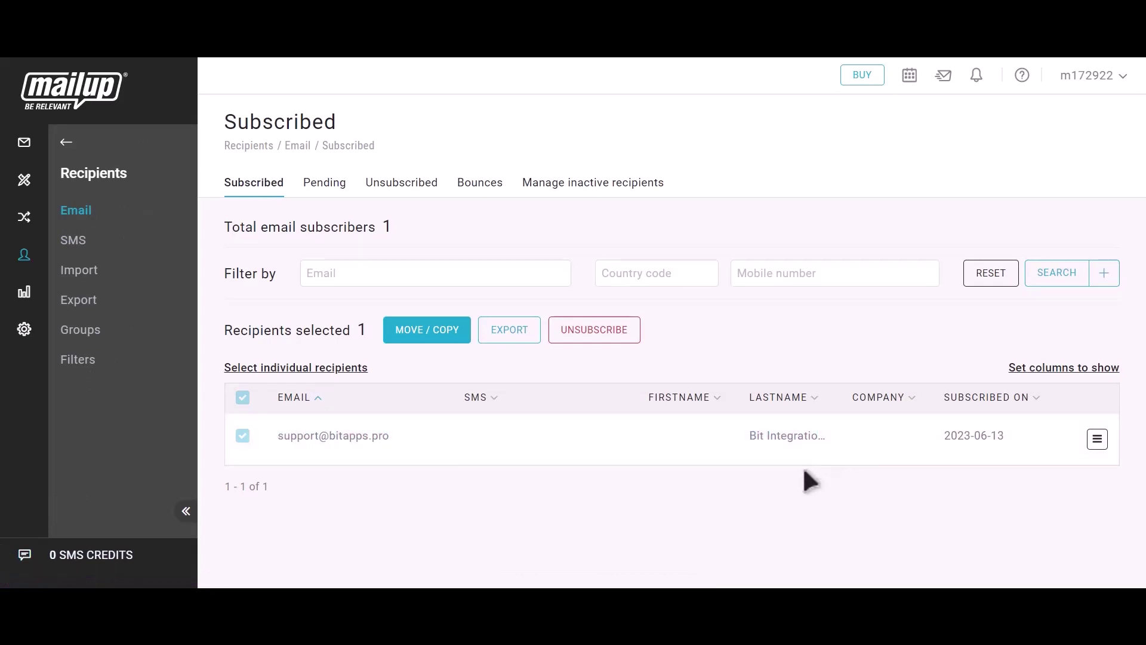